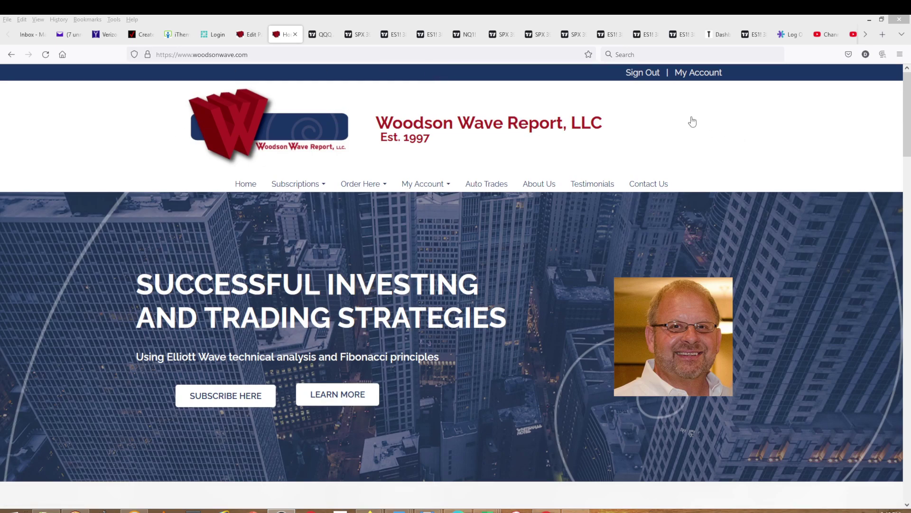
Step: Switch to the QQQ daily chart and inspect the circled wave labels marking the decline
left_click(320, 34)
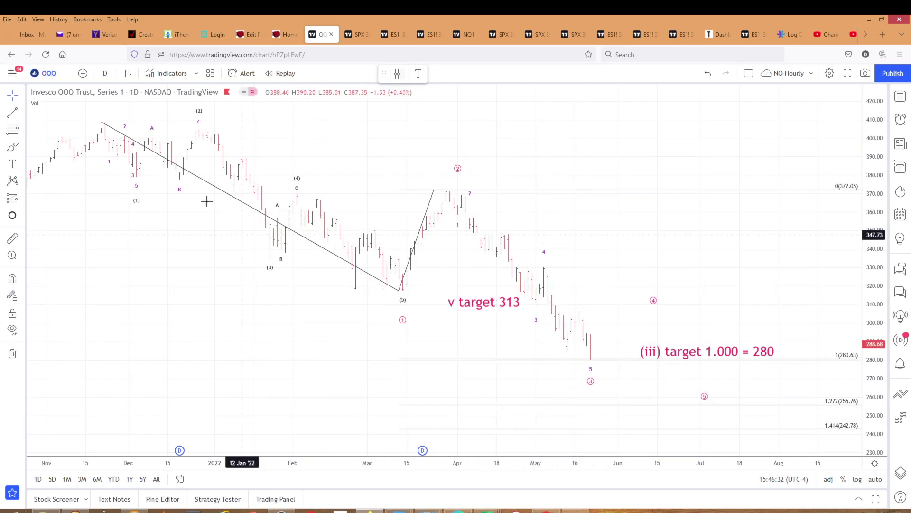
left_click(401, 323)
left_click(610, 384)
left_click(591, 383)
left_click(667, 387)
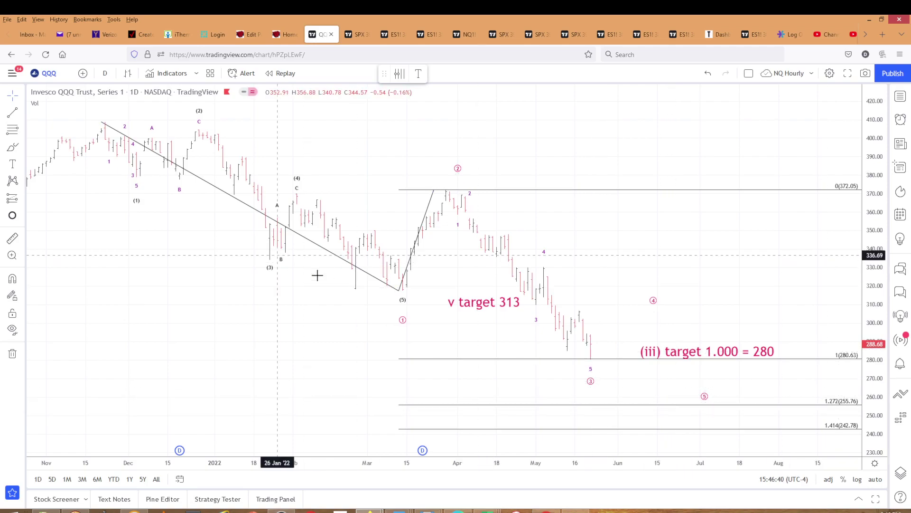
Step: Draw a Fib Retracement on QQQ from the circled wave 2 high near 372 to the wave 3 low near 281
left_click(22, 131)
left_click(70, 130)
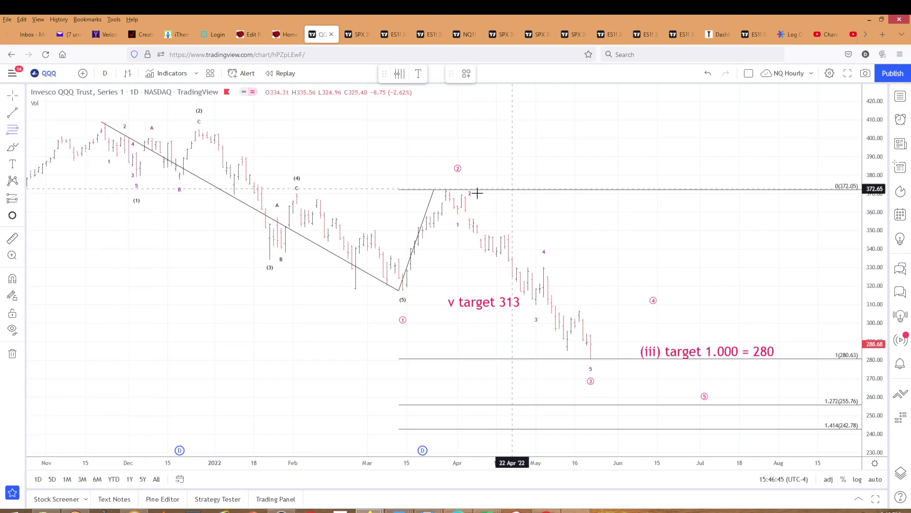
left_click(442, 190)
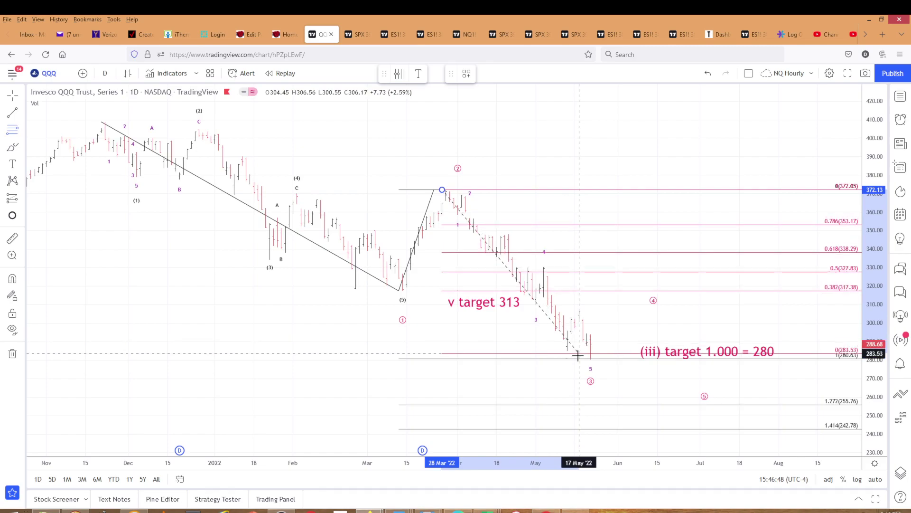
left_click(579, 358)
left_click(610, 332)
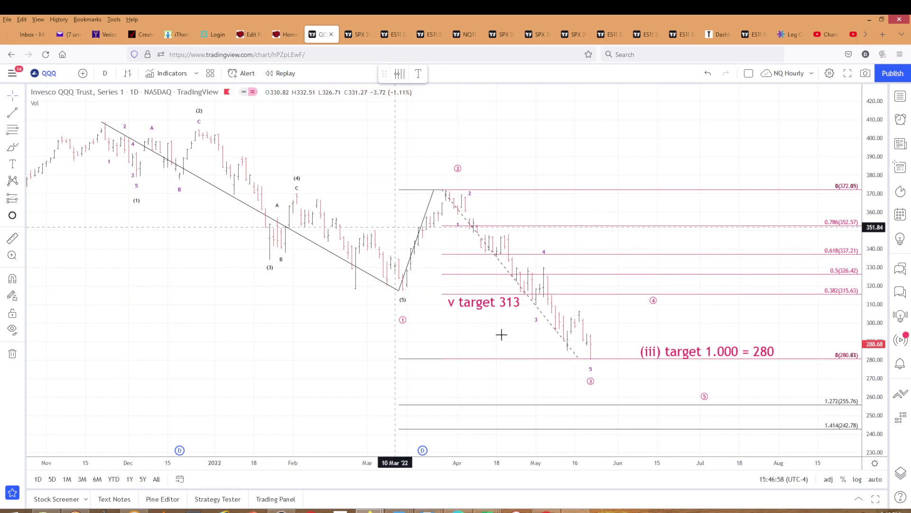
Step: Move the circled wave 4 label to about 314 near 1 June 2022, at the 0.382 retracement level
left_click_drag(654, 305, 618, 298)
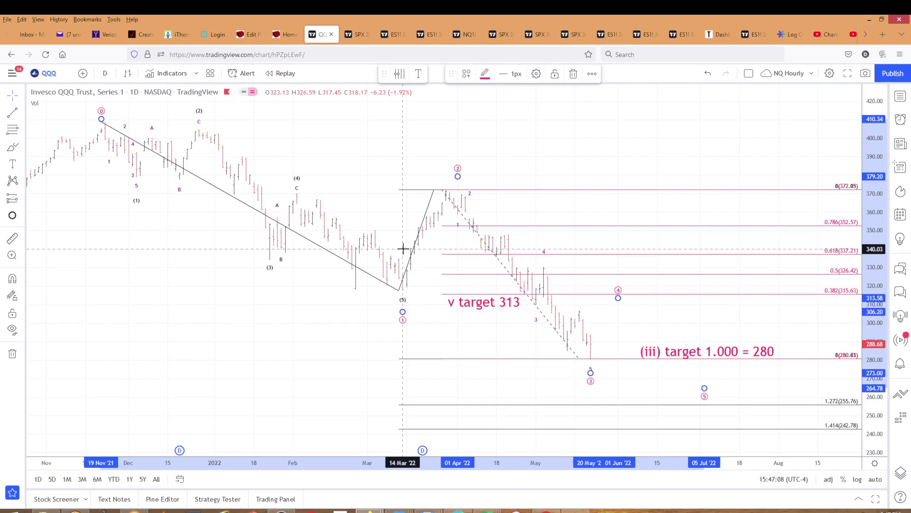
left_click(780, 312)
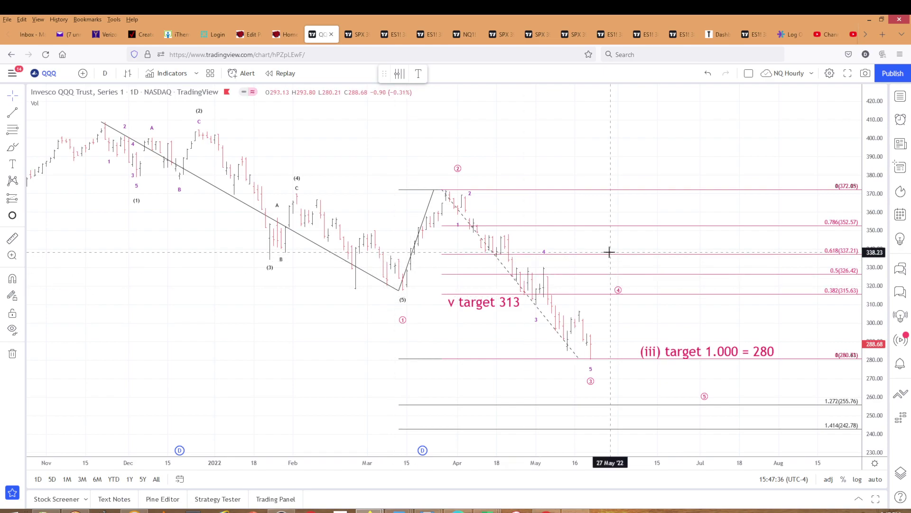
Step: Remove the Fibonacci retracement running from the wave 2 high to the wave 3 low on the QQQ chart
right_click(610, 359)
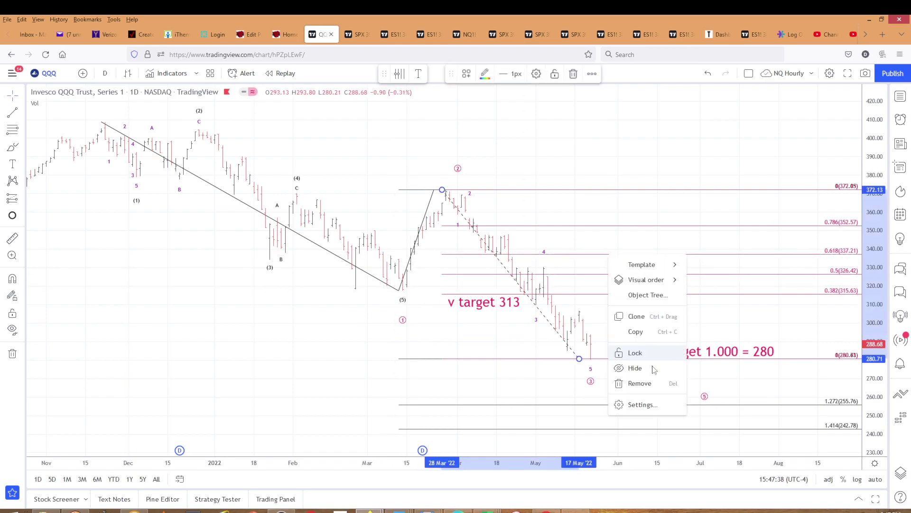
left_click(653, 384)
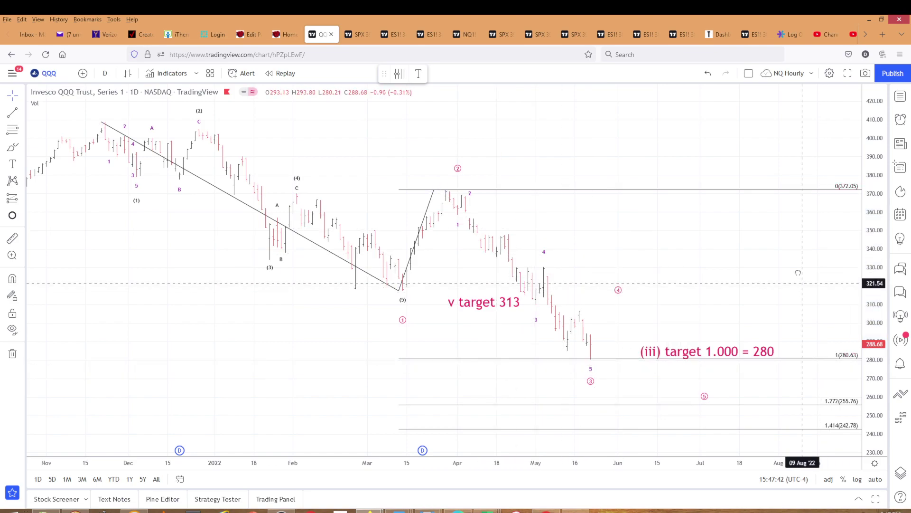
left_click_drag(869, 259, 871, 268)
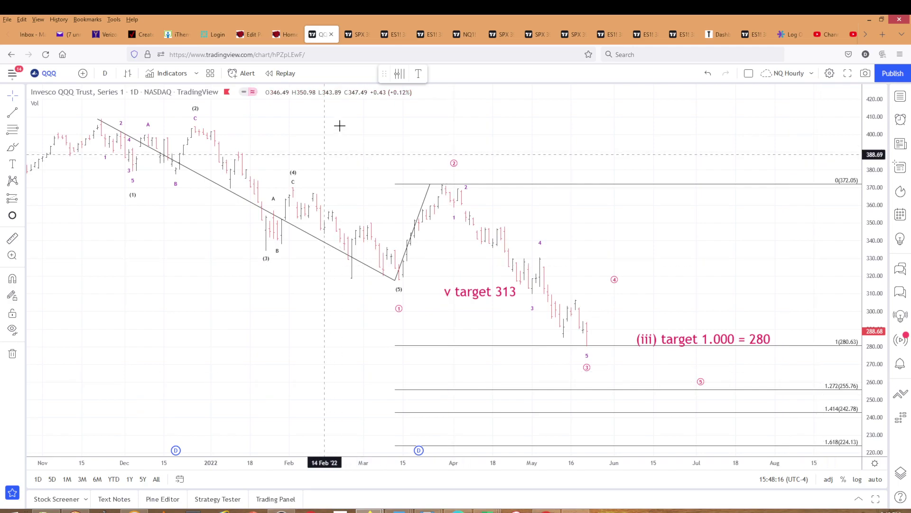
Step: On the SPX weekly chart, draw an Elliott Correction Wave (ABC) from the late December 2021 high, with A near 4033, B near 4712 and C below May's low
left_click(360, 33)
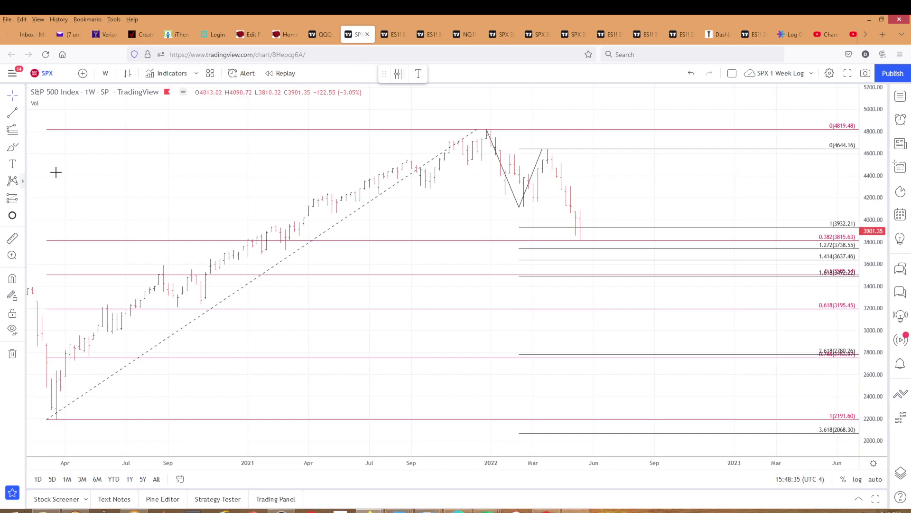
left_click(23, 181)
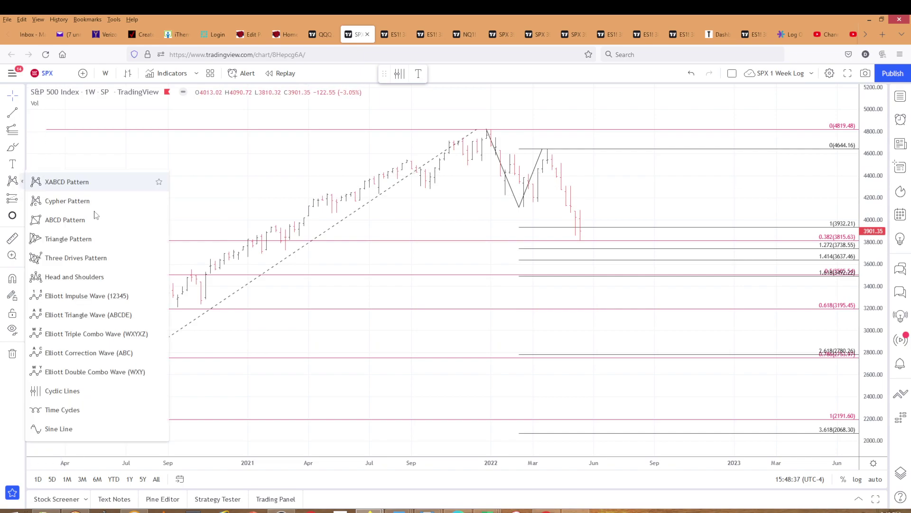
left_click(127, 353)
left_click(487, 124)
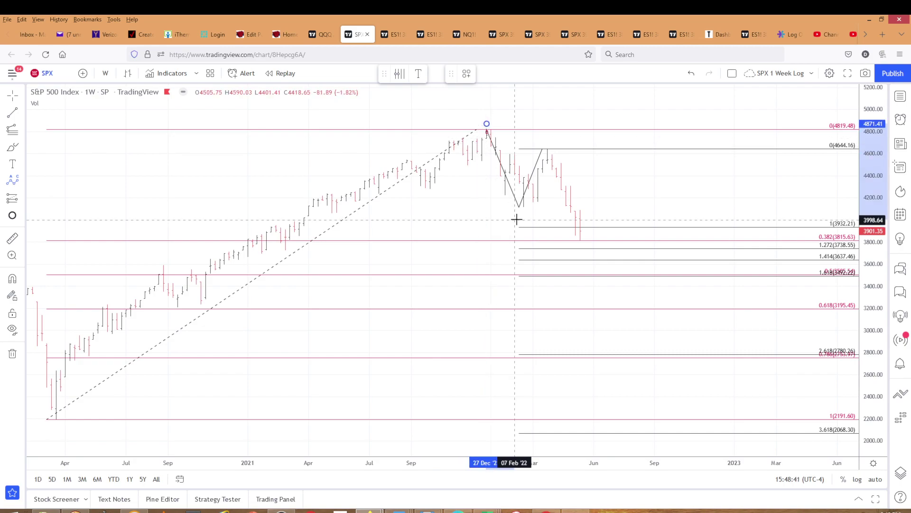
left_click(524, 216)
left_click(548, 141)
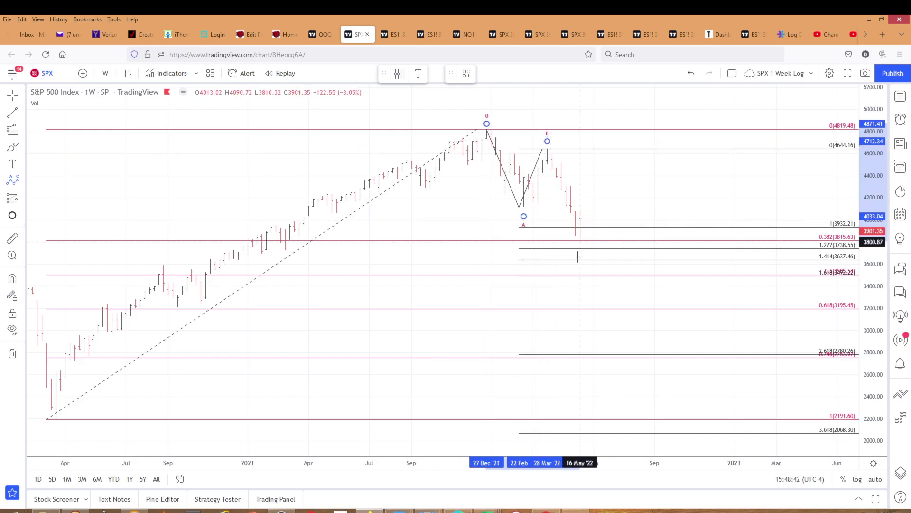
left_click(585, 256)
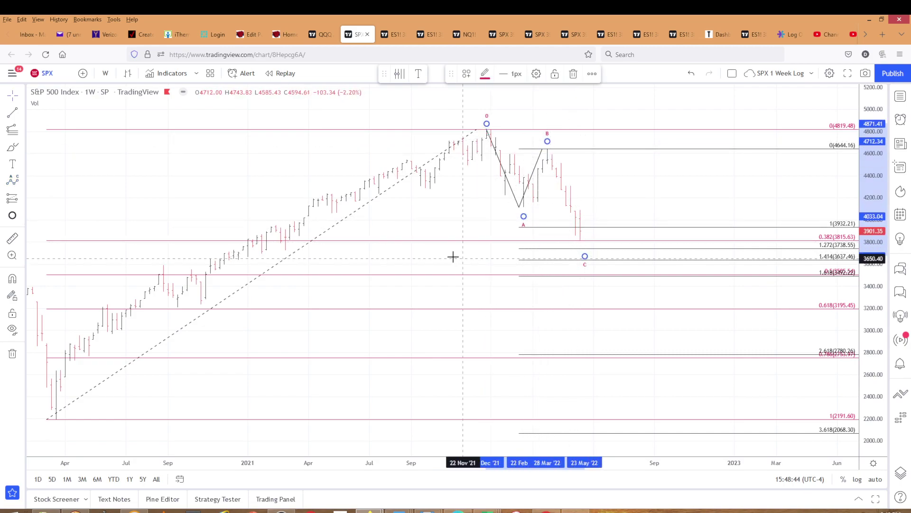
Step: Shift the wave C point under the latest weekly bar, between the 1.272 and 1.414 extension levels
left_click(576, 265)
left_click_drag(585, 265, 580, 257)
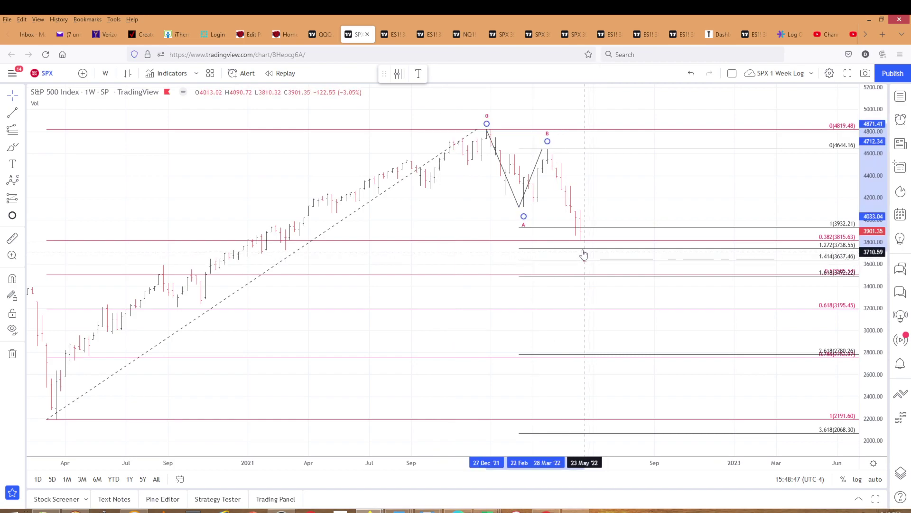
left_click(488, 255)
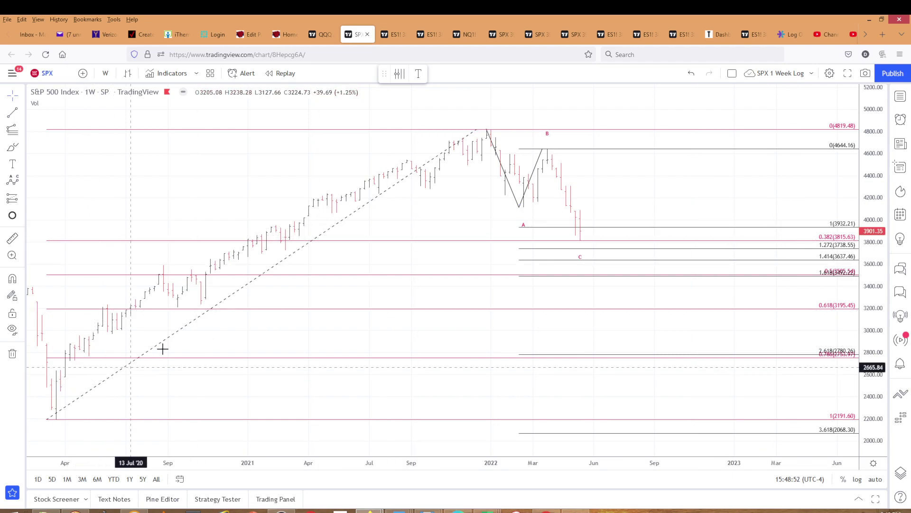
Step: Examine the SPX Fibonacci retracement and extension levels, looking closely at where the 0.5 and 1.618 levels cluster
left_click(478, 128)
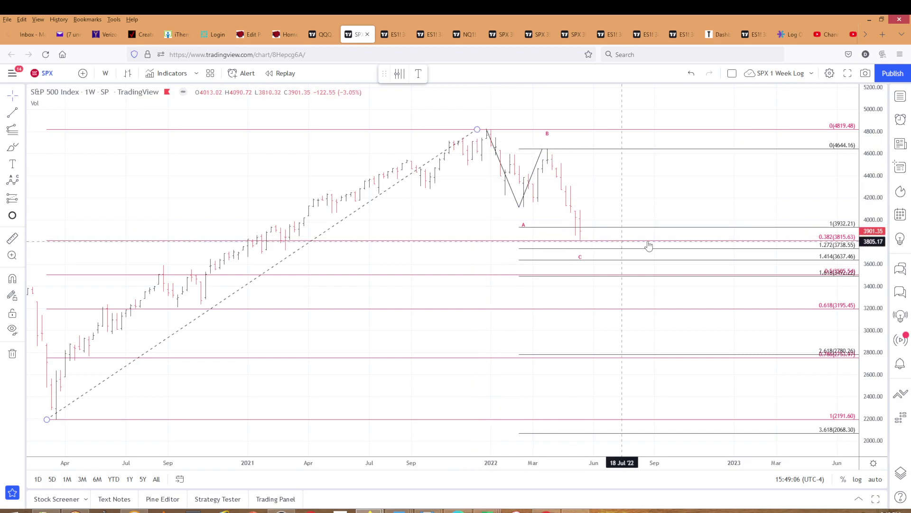
left_click(656, 203)
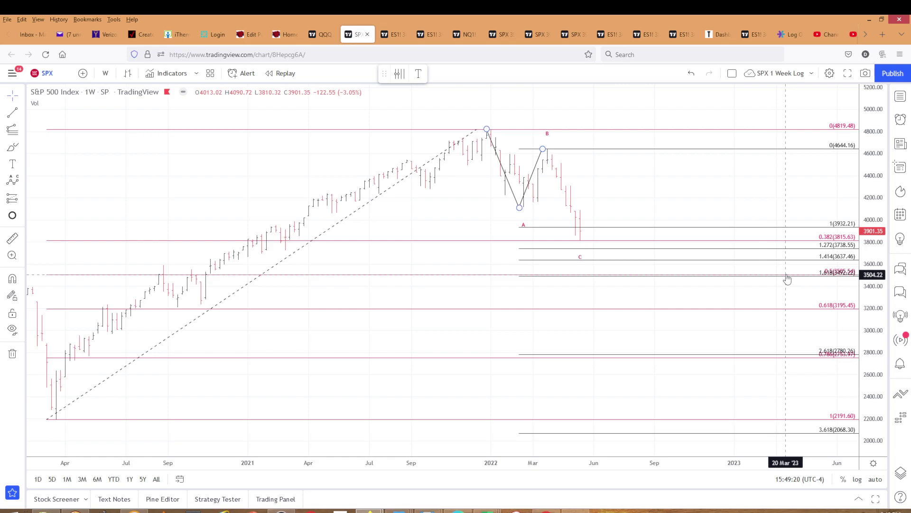
left_click_drag(873, 301, 868, 228)
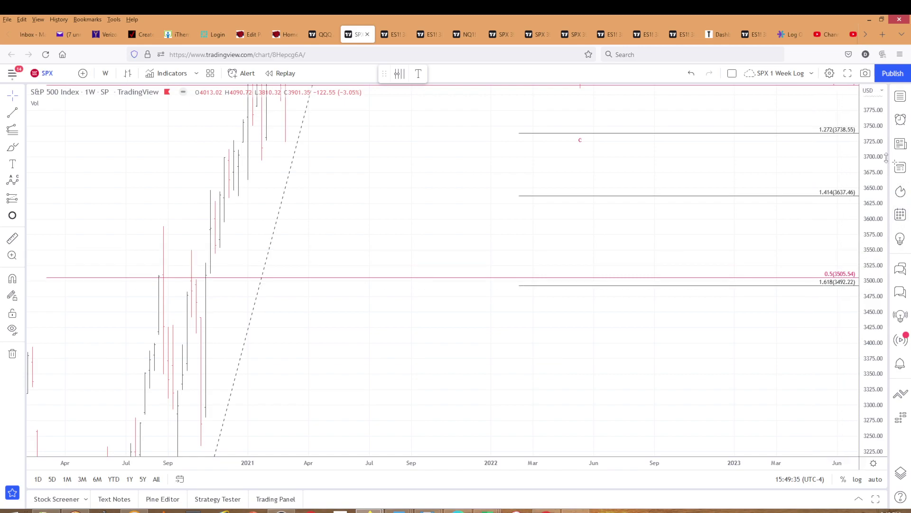
left_click_drag(872, 128, 879, 353)
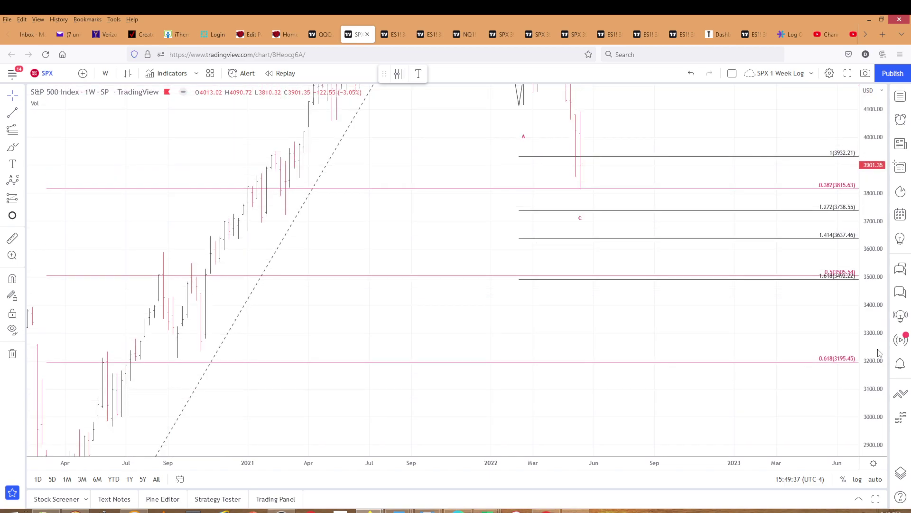
left_click_drag(875, 205, 876, 304)
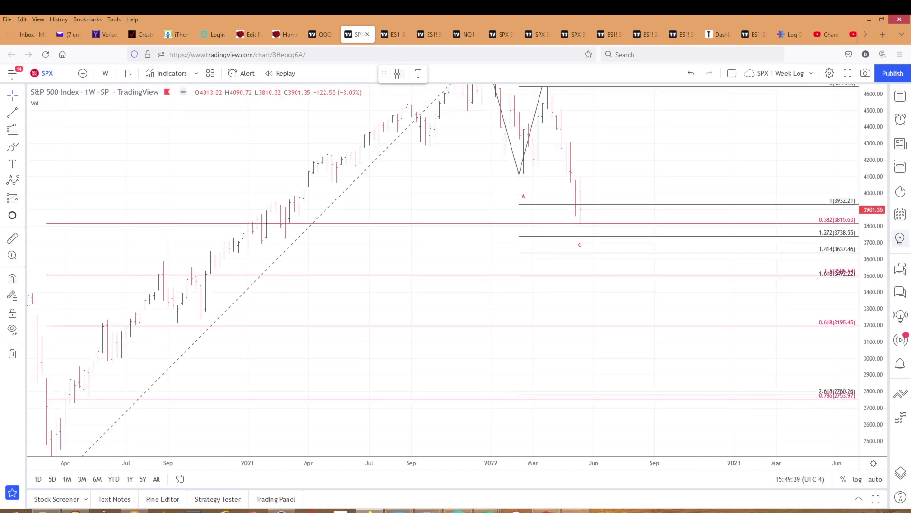
left_click_drag(875, 187, 875, 273)
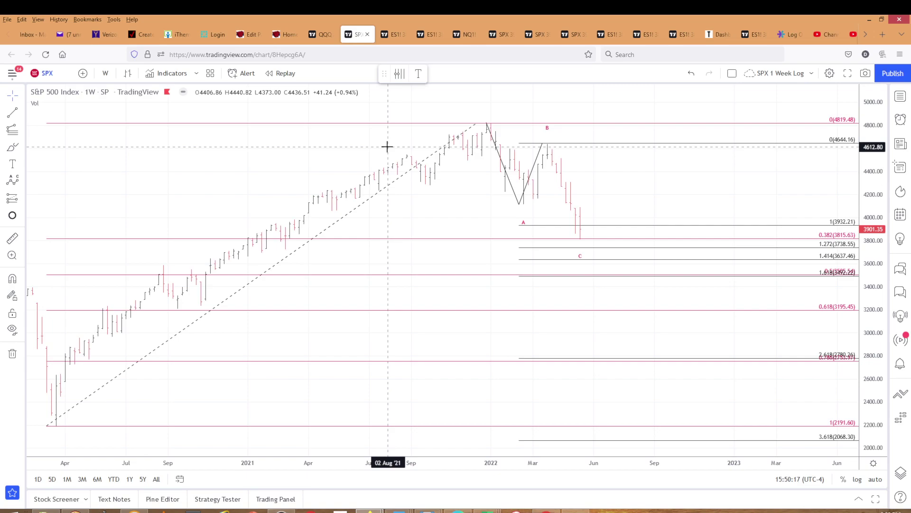
Step: Switch to the 051922 Post Market Close Report in Word and review the Wave Table S&P Cash
left_click(398, 509)
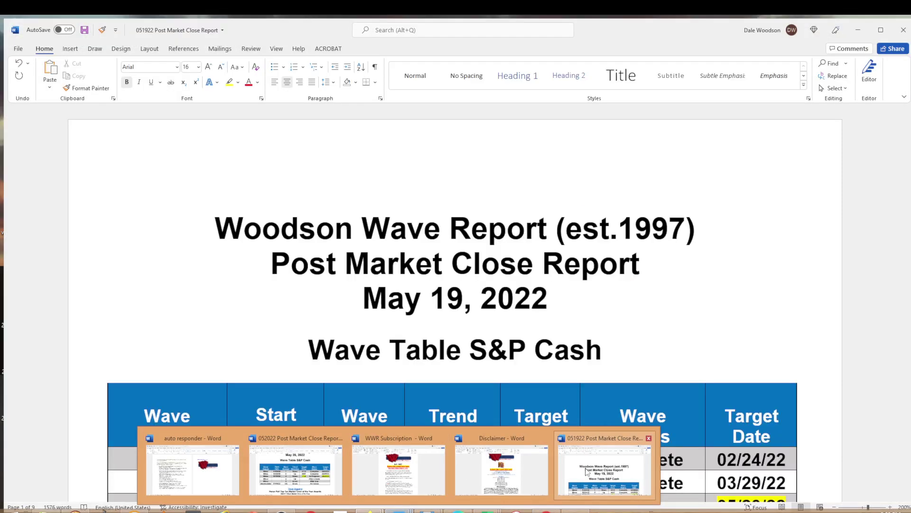
left_click(591, 470)
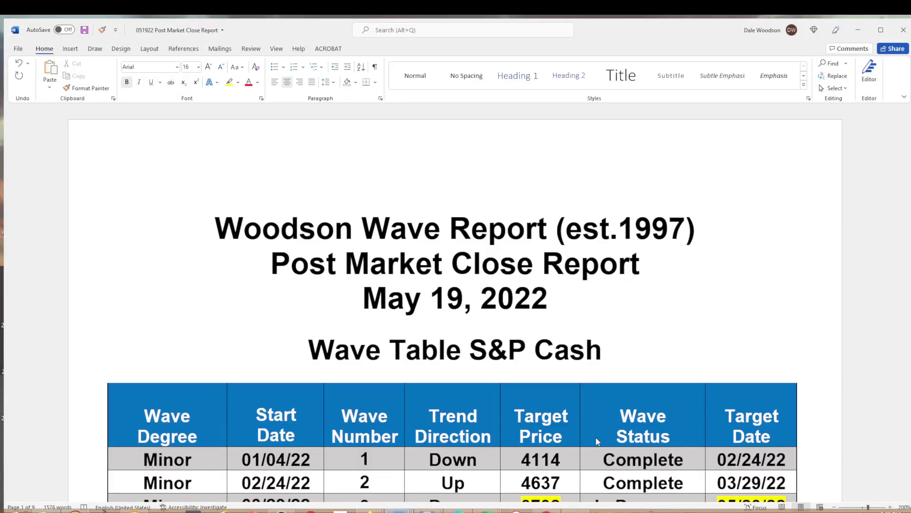
scroll(733, 228, "down", 3)
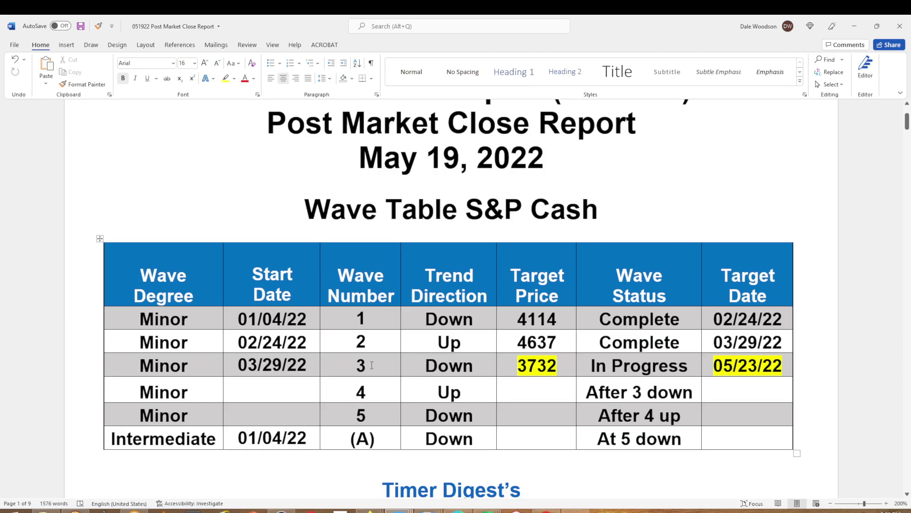
left_click(757, 197)
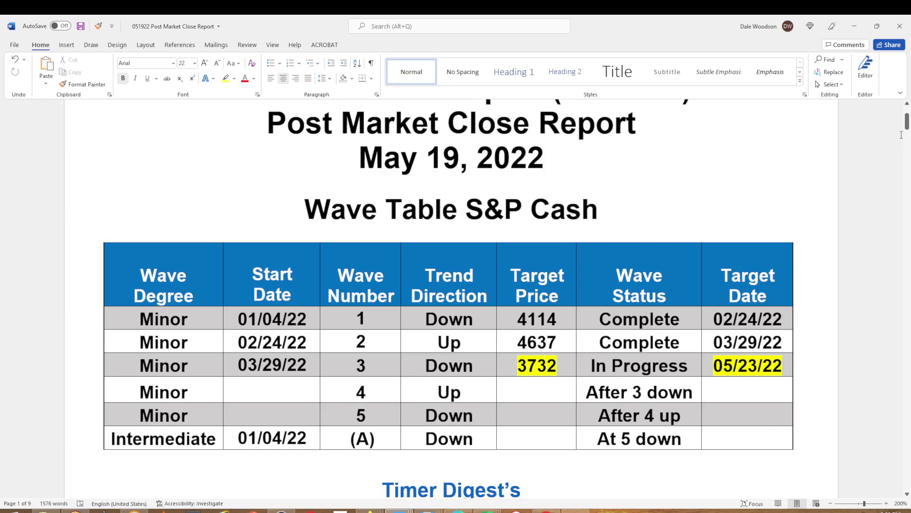
Step: Highlight the date 11/26/21 in yellow in the S&P 500 short position heading under Positions for rating services
left_click_drag(906, 124, 903, 327)
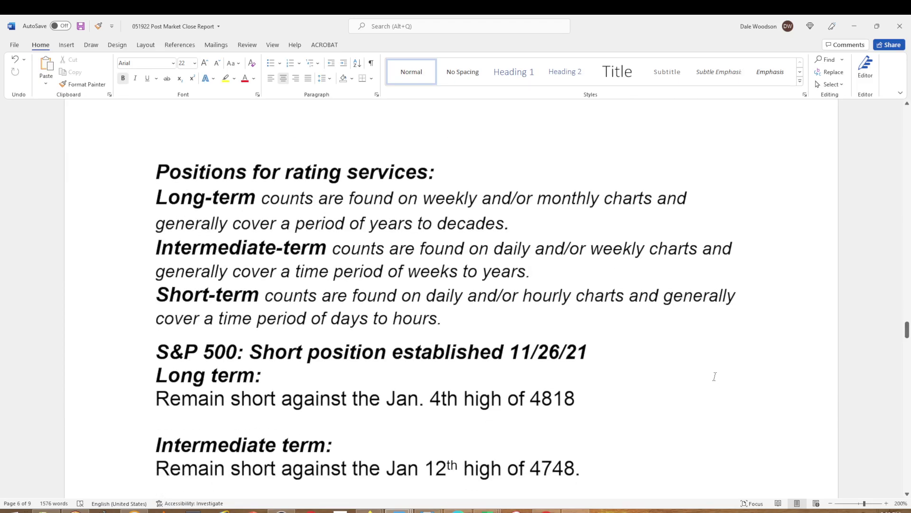
scroll(714, 377, "down", 1)
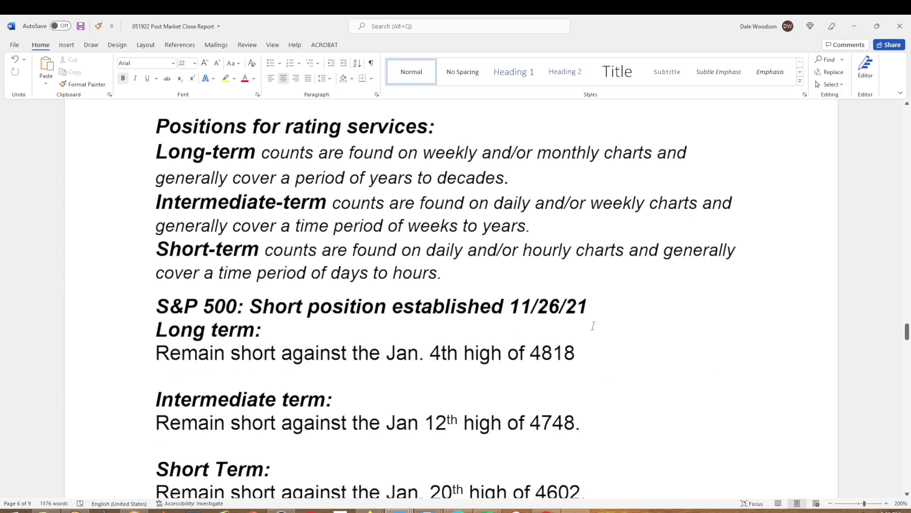
left_click_drag(579, 301, 508, 307)
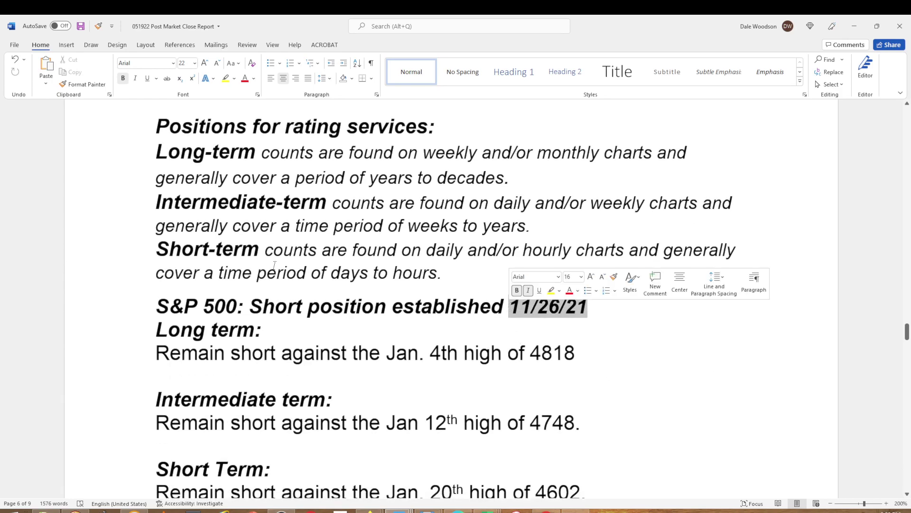
left_click(224, 79)
key("Left")
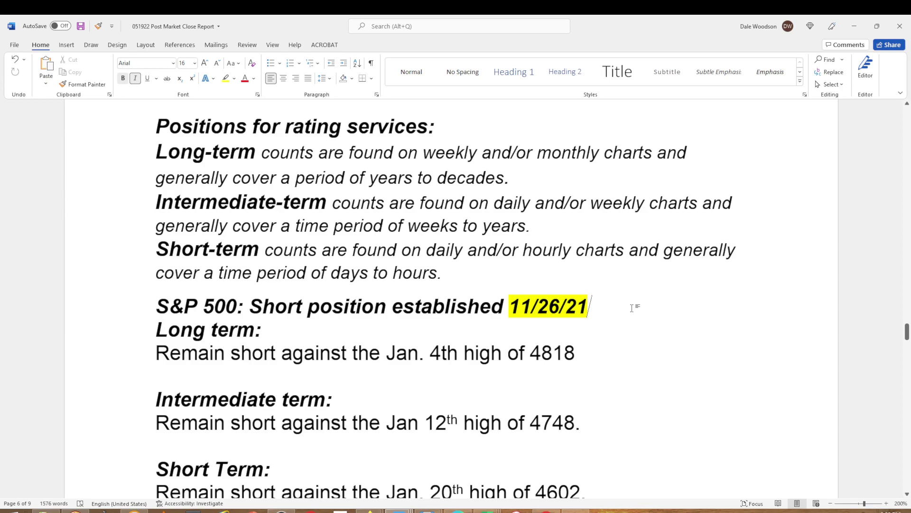
Step: Review the S&P 500 short positions and mark the Dow long-term entry's 11/26/21 date by selecting it
scroll(633, 308, "down", 2)
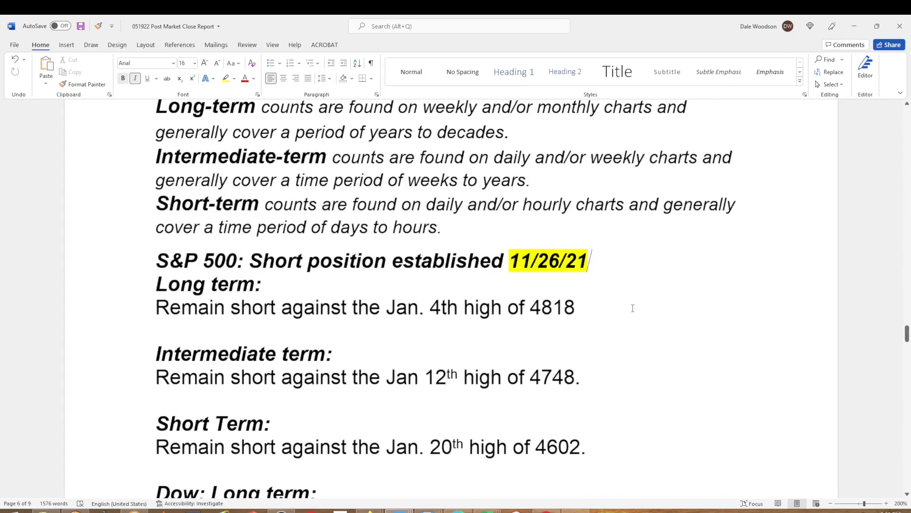
scroll(711, 314, "down", 2)
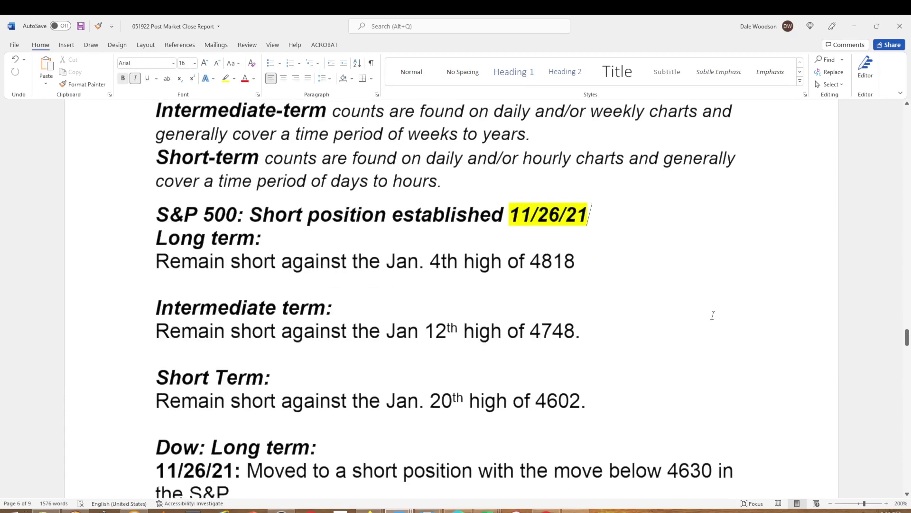
scroll(332, 316, "down", 1)
scroll(271, 305, "down", 2)
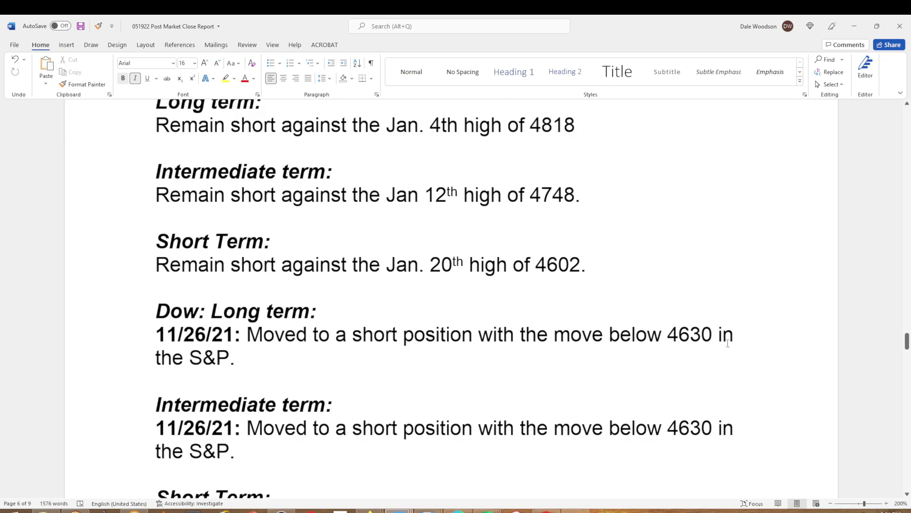
left_click_drag(222, 334, 156, 334)
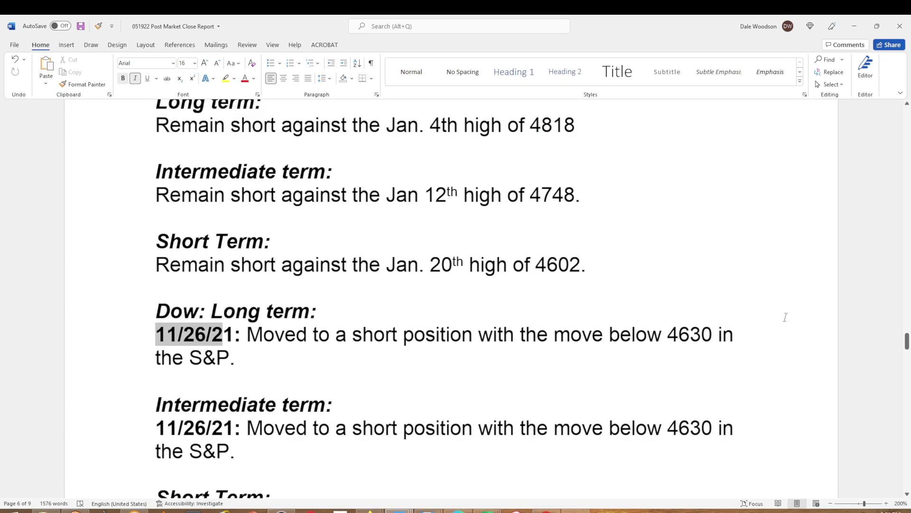
Step: Review the remaining Dow and NASDAQ short-position entries, checking the 11/26/21 date of the NASDAQ long-term entry
scroll(663, 323, "down", 3)
scroll(500, 308, "down", 3)
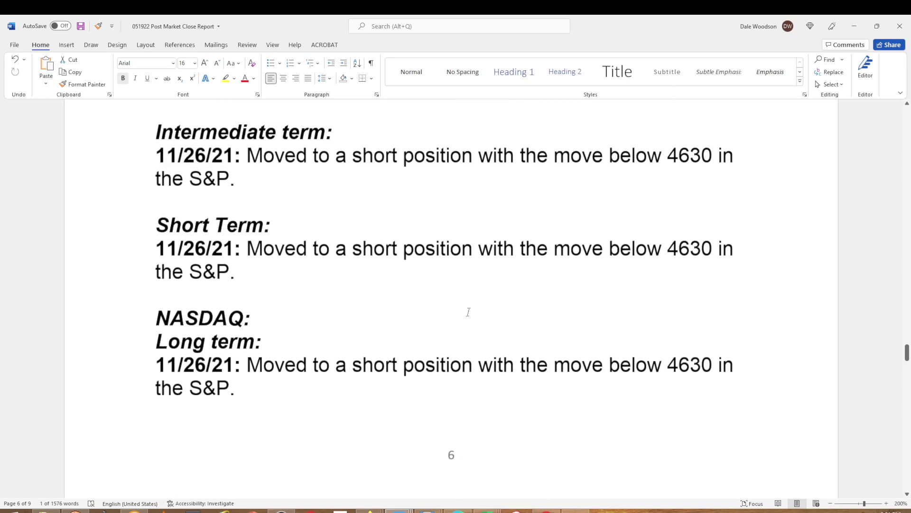
left_click(128, 364, "shift")
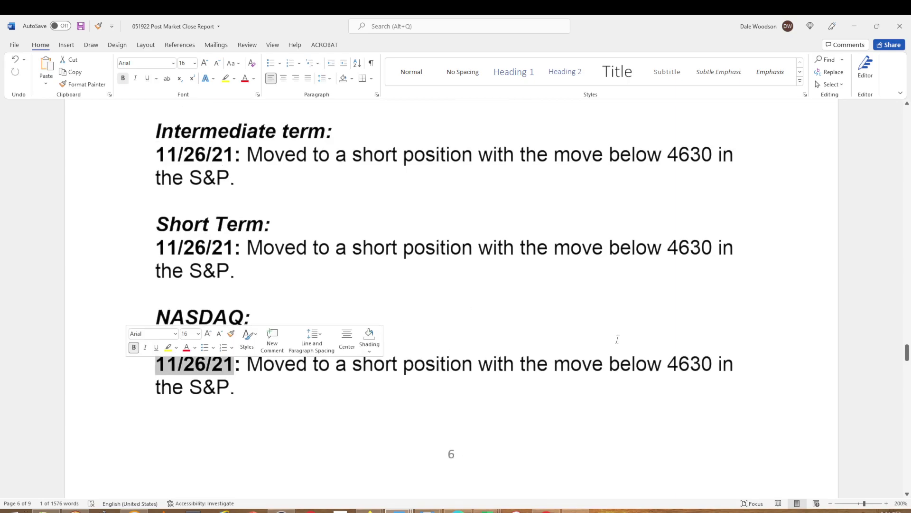
left_click(797, 295)
scroll(798, 293, "down", 7)
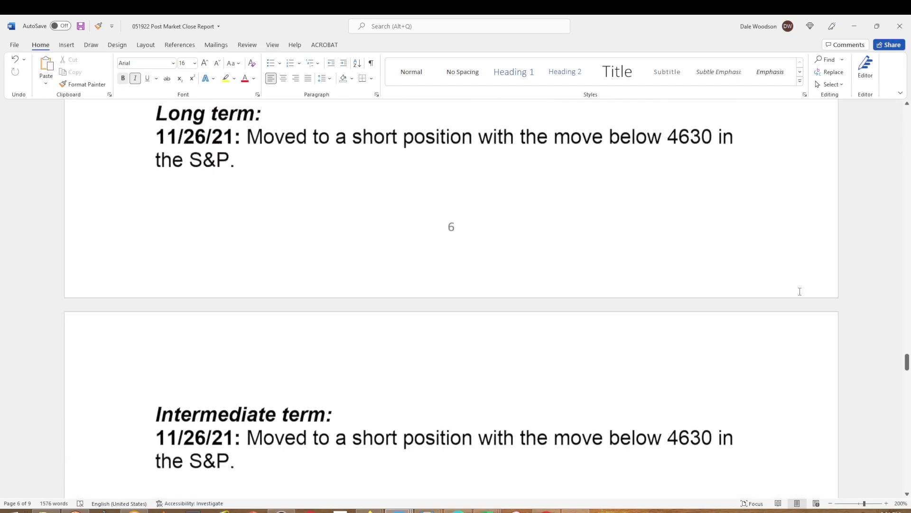
scroll(800, 292, "down", 2)
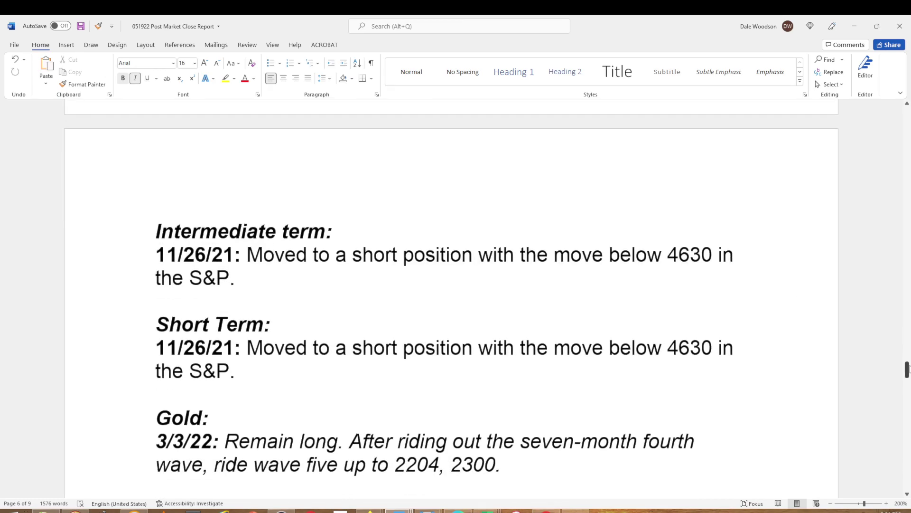
Step: Return to the Wave Table S&P Cash on the report's first page and check minor wave 3's target date
left_click_drag(907, 374, 908, 131)
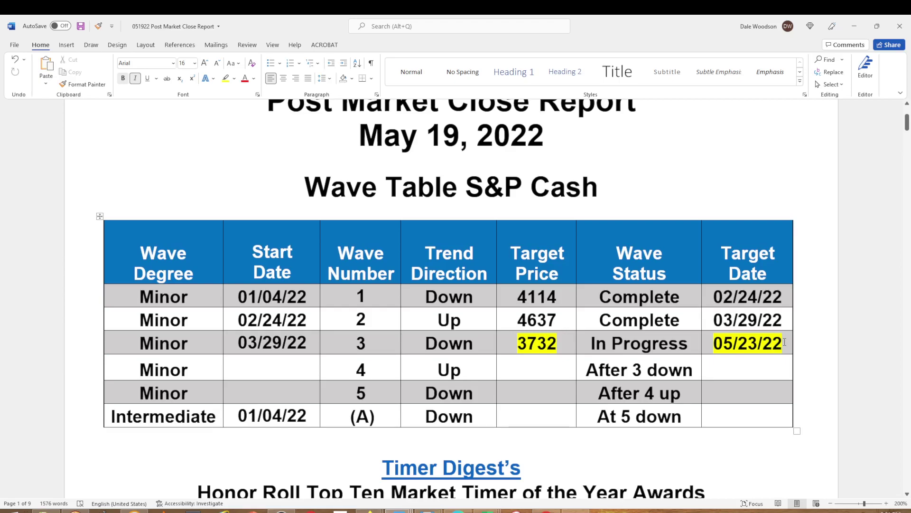
double_click(713, 340)
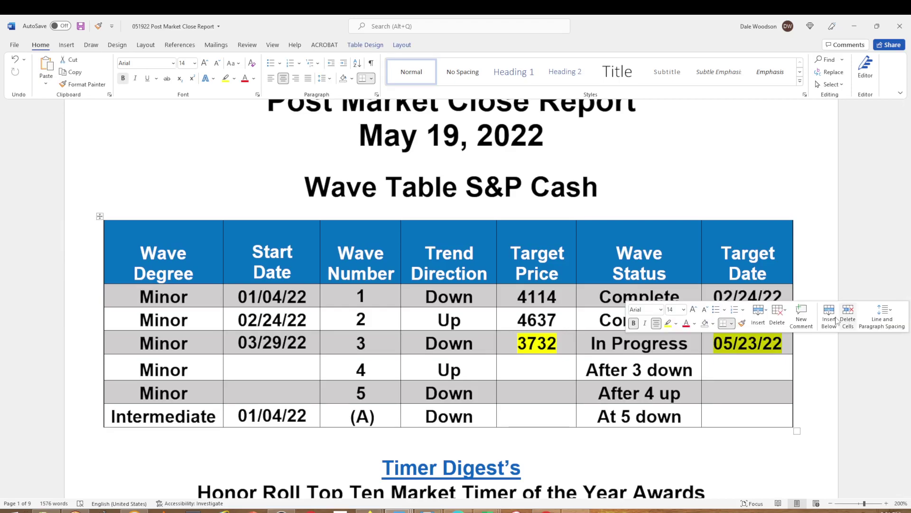
left_click(810, 204)
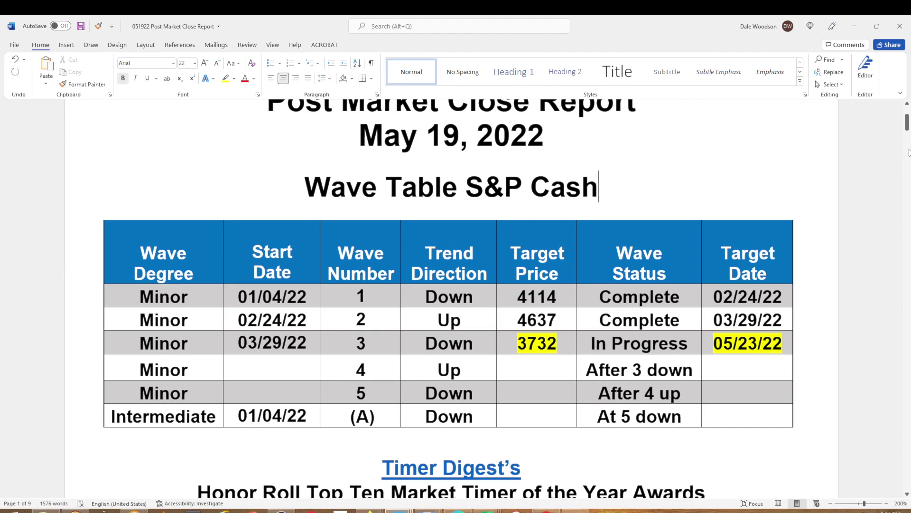
Step: Review the E Mini Futures Ten Minute Bar chart under the report's "3855 Low Remains Critical" heading
scroll(889, 168, "down", 20)
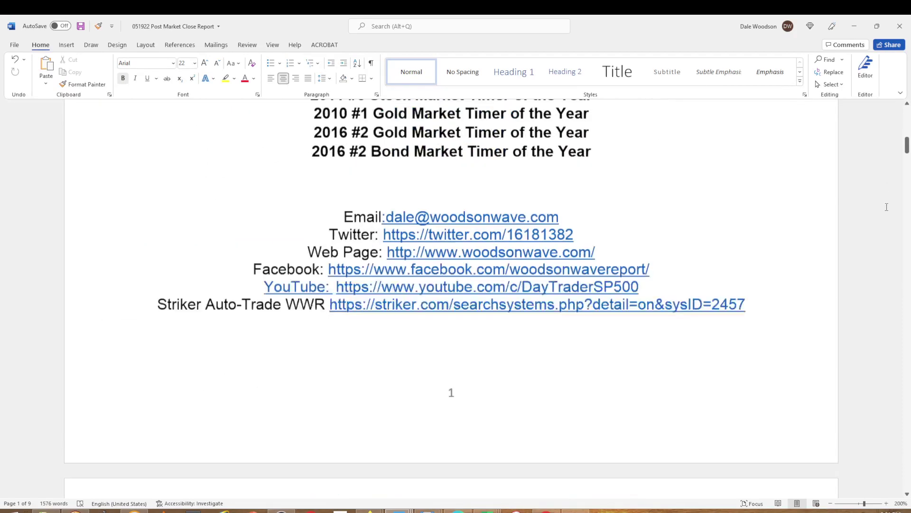
scroll(887, 207, "down", 3)
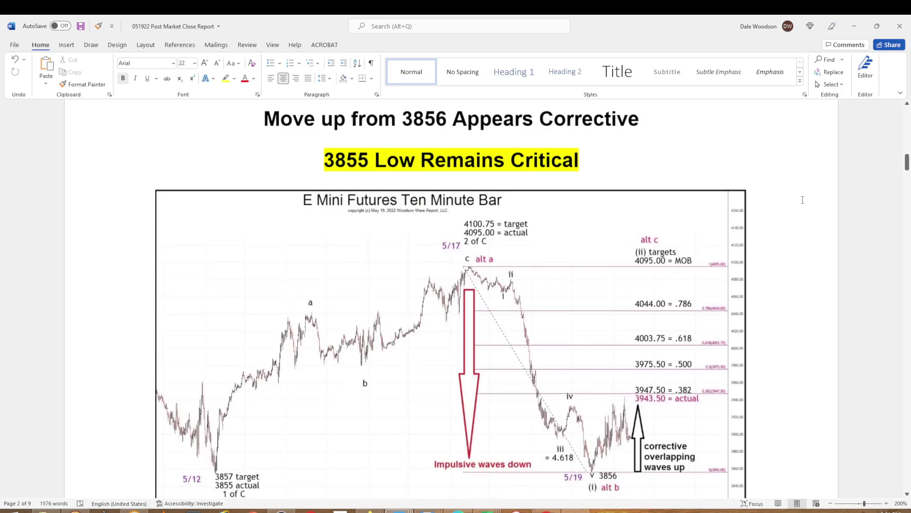
scroll(802, 200, "down", 2)
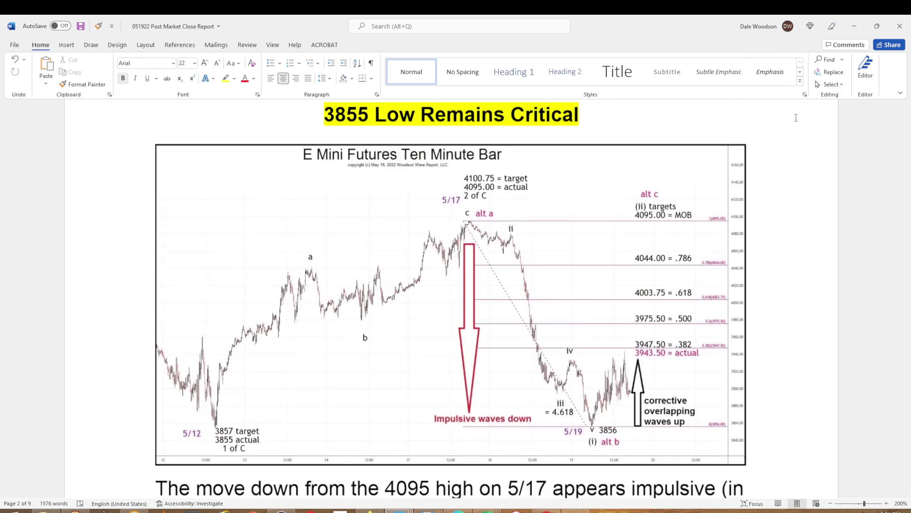
Step: Switch to TradingView and examine the ES1! daily chart's wave count from the 1/4 all-time high
left_click(856, 29)
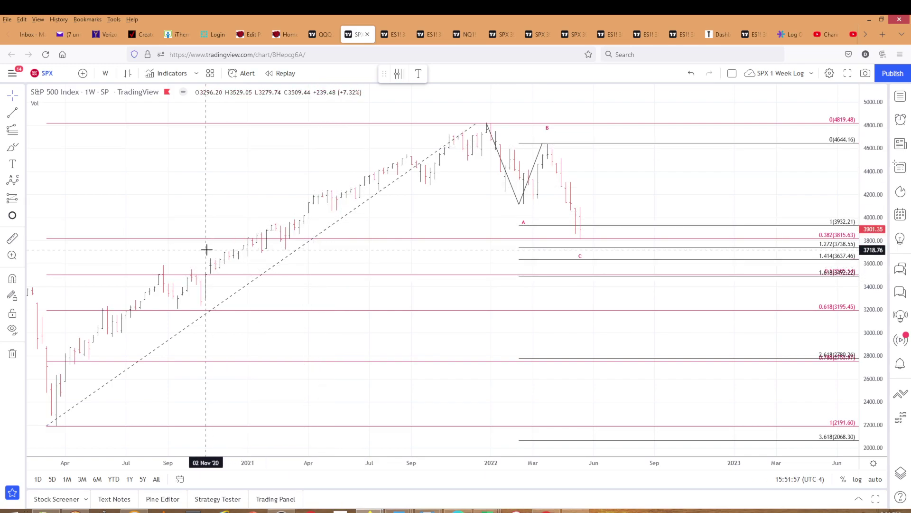
left_click(401, 34)
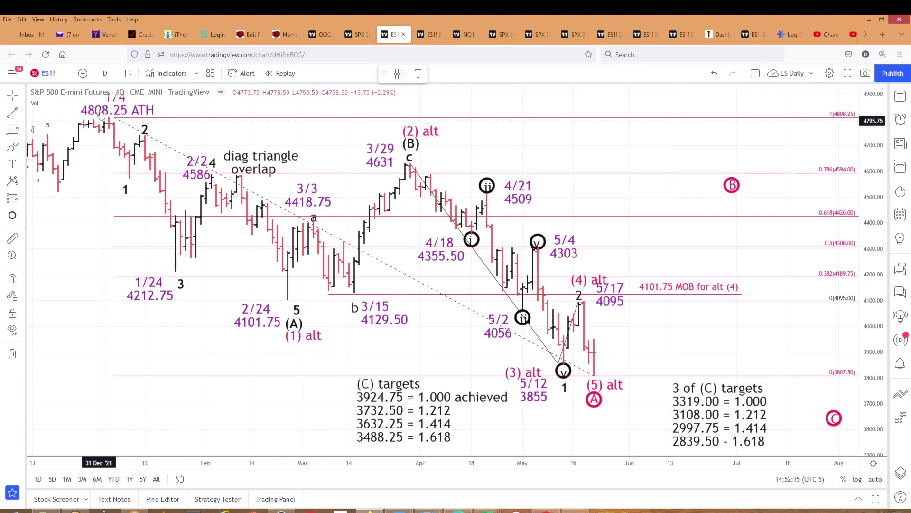
left_click_drag(875, 292, 875, 250)
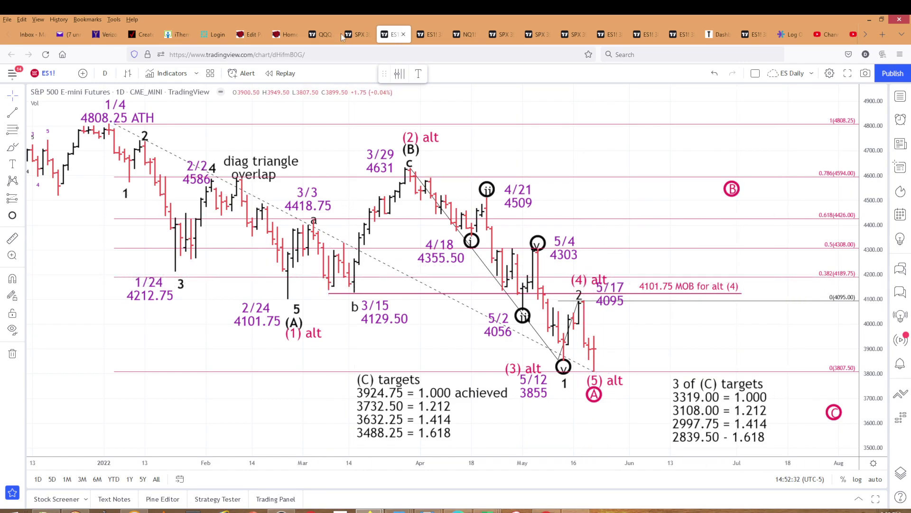
Step: Compare the QQQ daily and SPX weekly wave counts with the ES1! daily chart
left_click(325, 35)
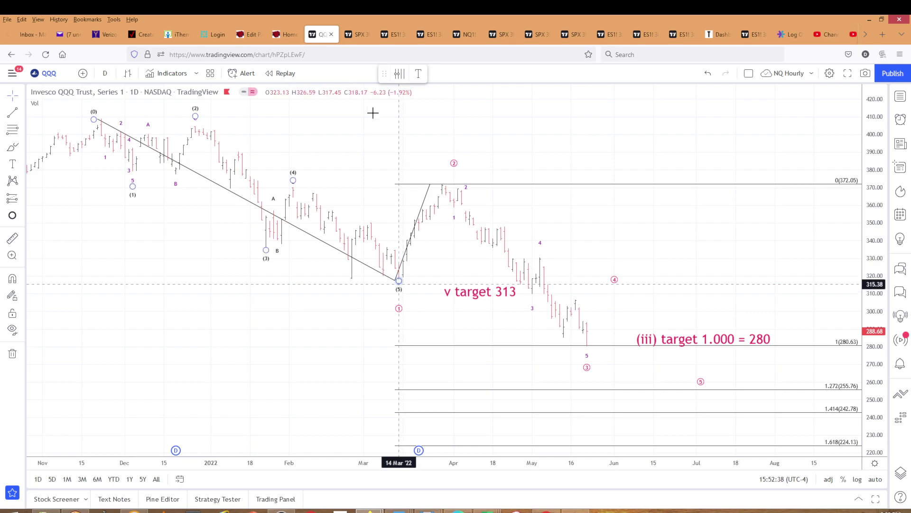
left_click(358, 34)
left_click(391, 31)
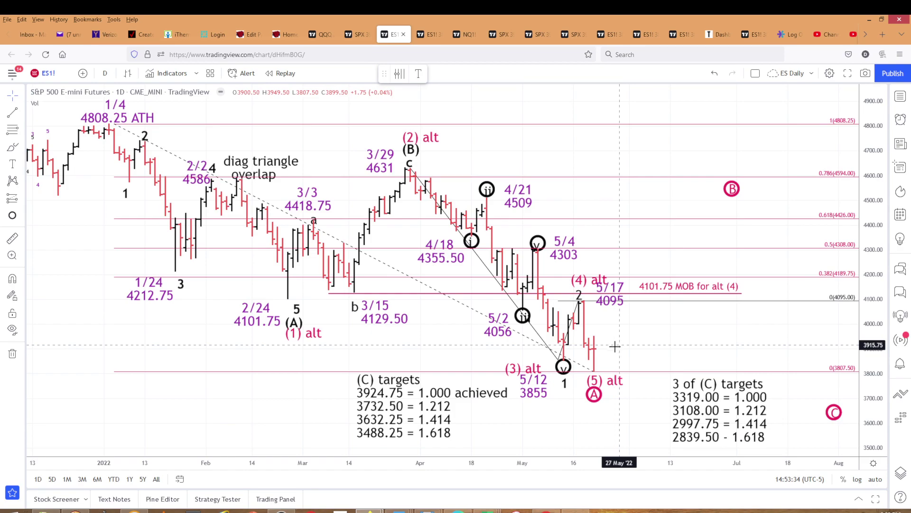
Step: Examine the circled A, B and C labels and the circled wave ii on the ES1! daily chart
left_click(593, 395)
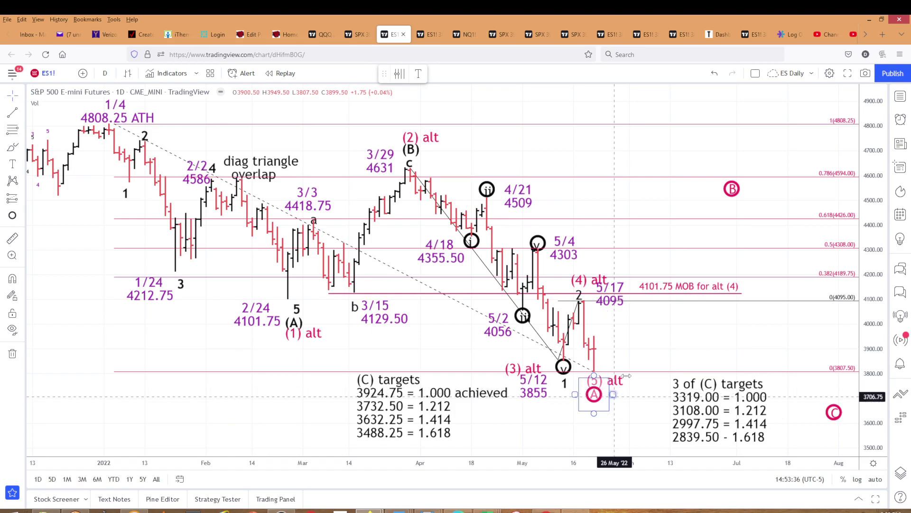
key("Escape")
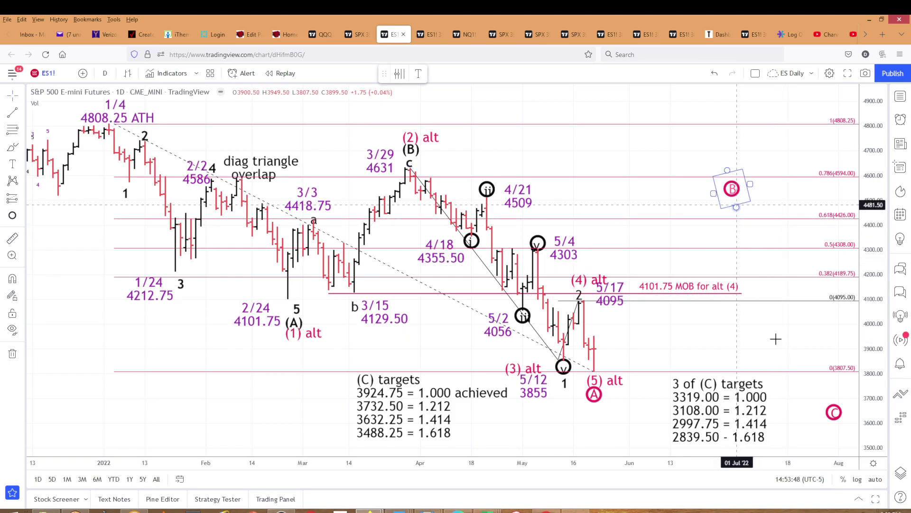
left_click(834, 420)
left_click(808, 403)
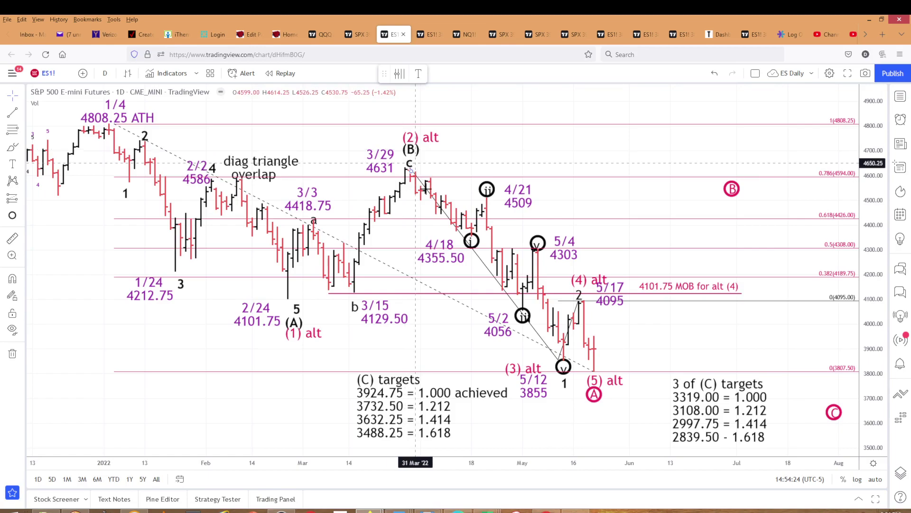
left_click(488, 192)
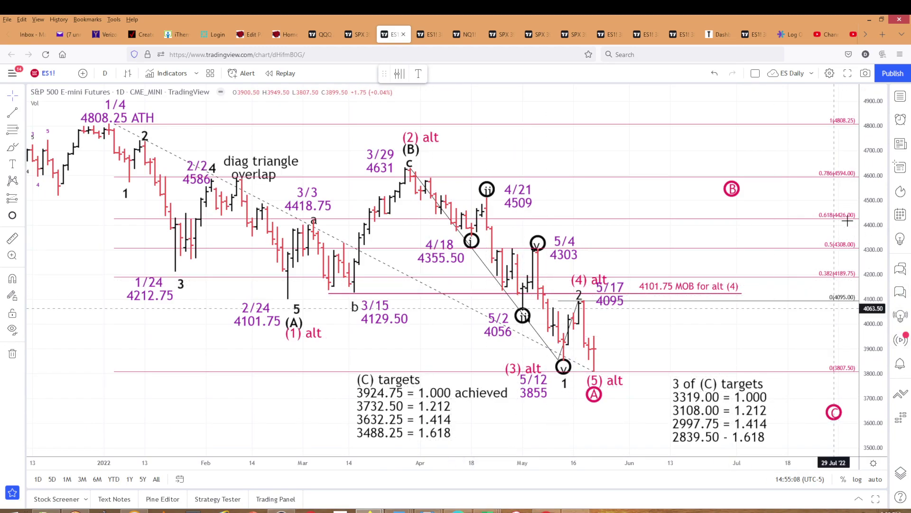
Step: Examine the 3 of (C) extension levels below the current price on the ES1! daily chart, from 1.000 to 1.618
left_click_drag(873, 165, 884, 324)
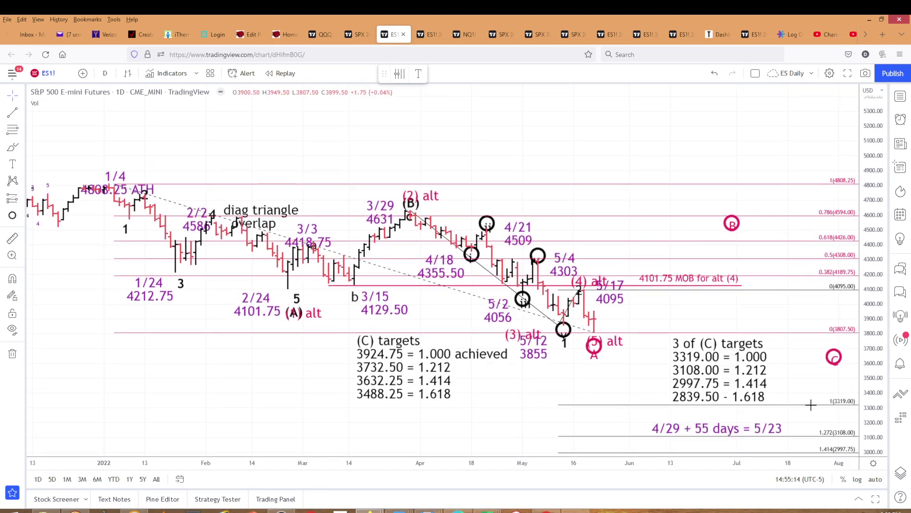
left_click_drag(794, 378, 767, 339)
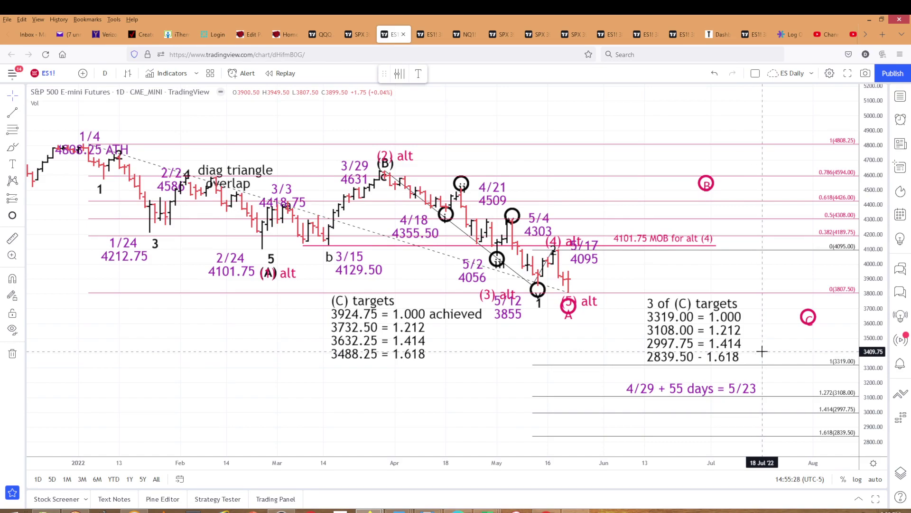
left_click_drag(872, 323, 872, 204)
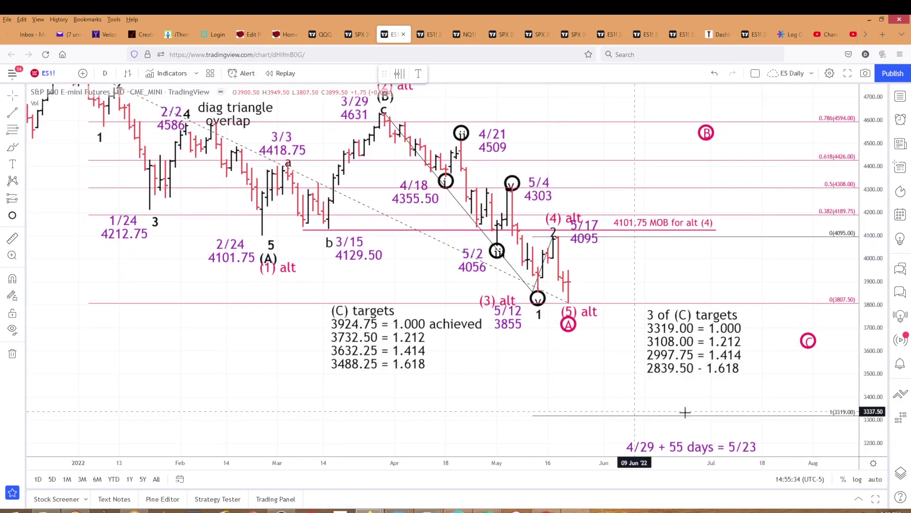
scroll(675, 398, "down", 2)
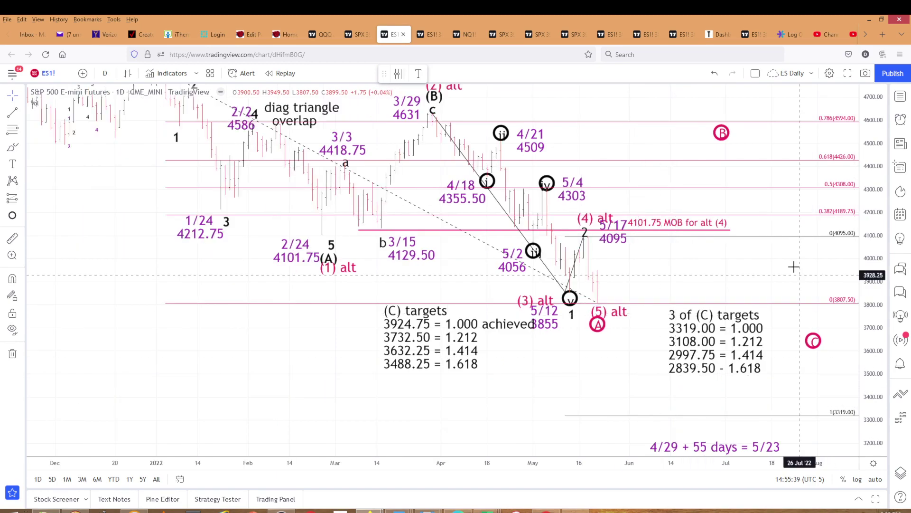
left_click_drag(787, 270, 785, 315)
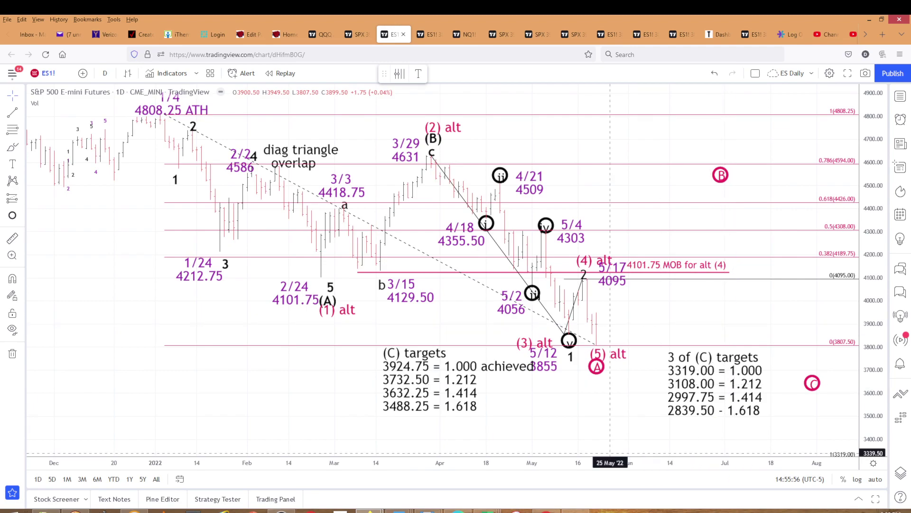
Step: View the E Mini Futures 052122 daily image in Windows Photo Viewer, focusing on the count of waves down
left_click(428, 511)
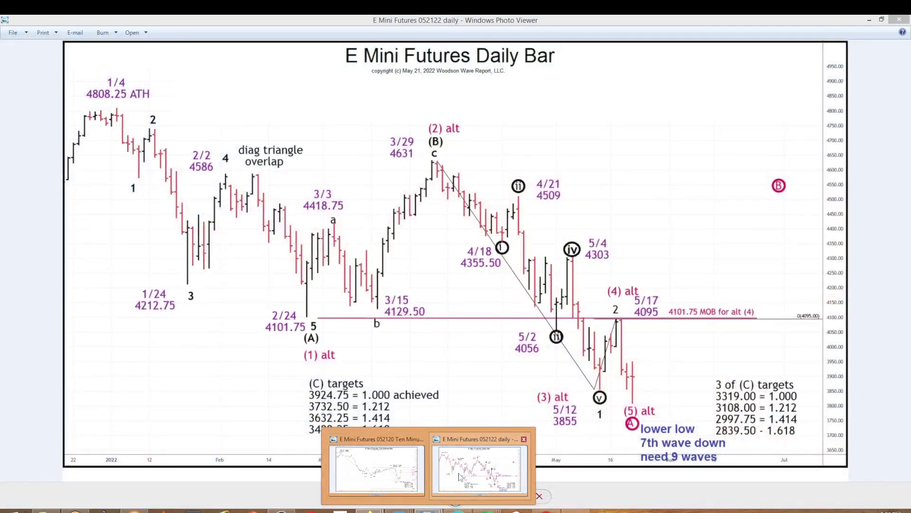
left_click(465, 477)
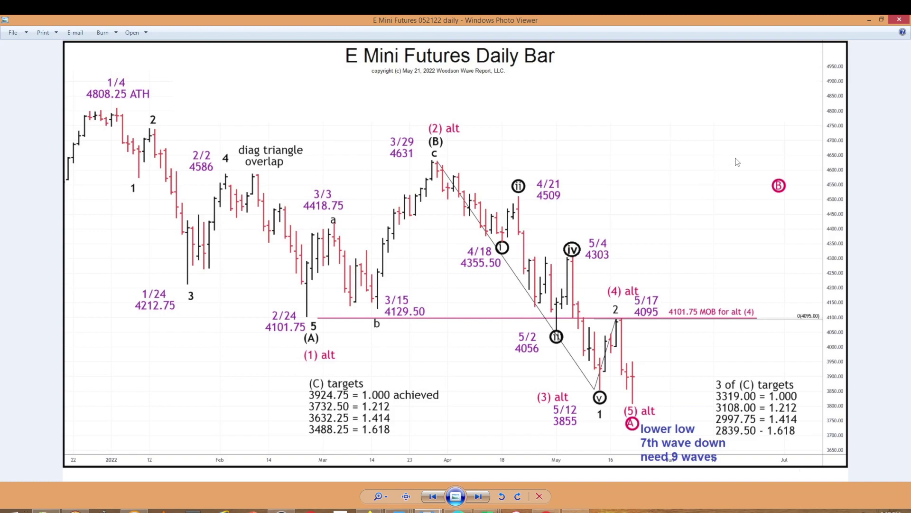
left_click(869, 20)
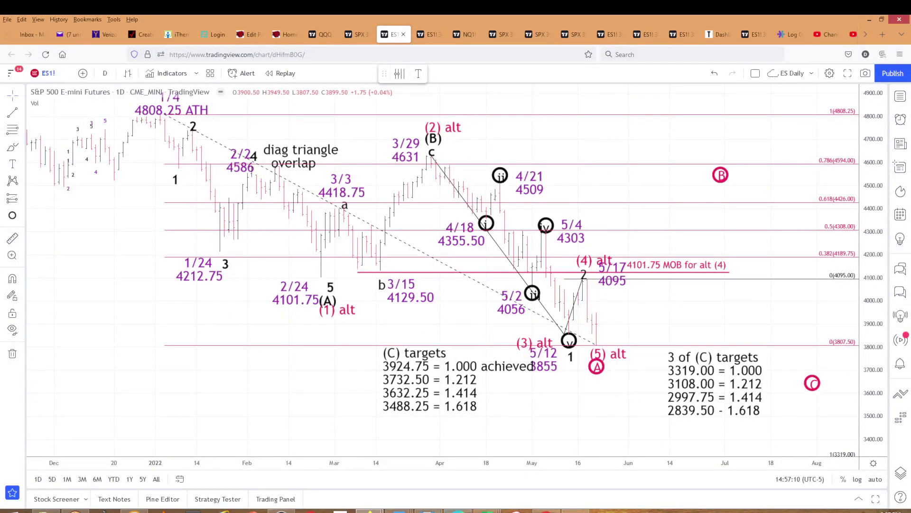
Step: View the E Mini Futures 052120 Ten Minute image, and bring up the ES1! 10-minute chart in TradingView
mouse_move(429, 510)
mouse_move(472, 470)
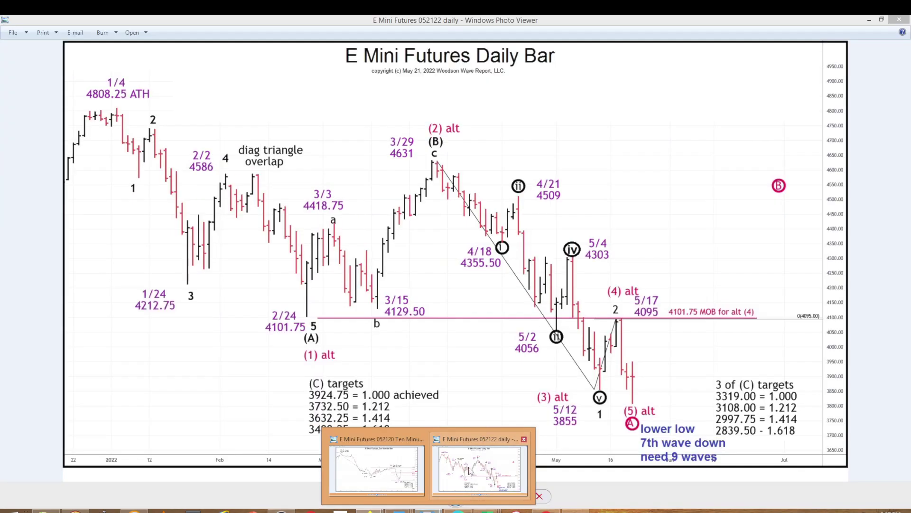
left_click(378, 470)
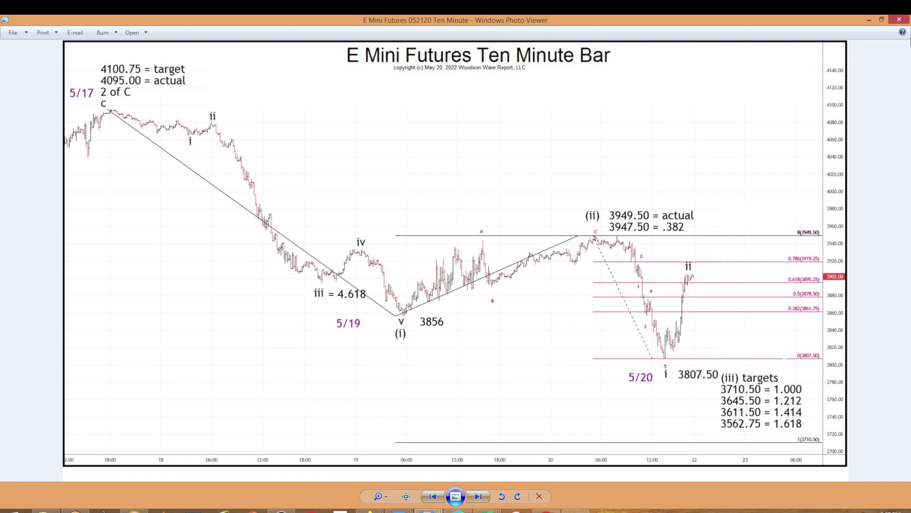
left_click(869, 20)
left_click(432, 34)
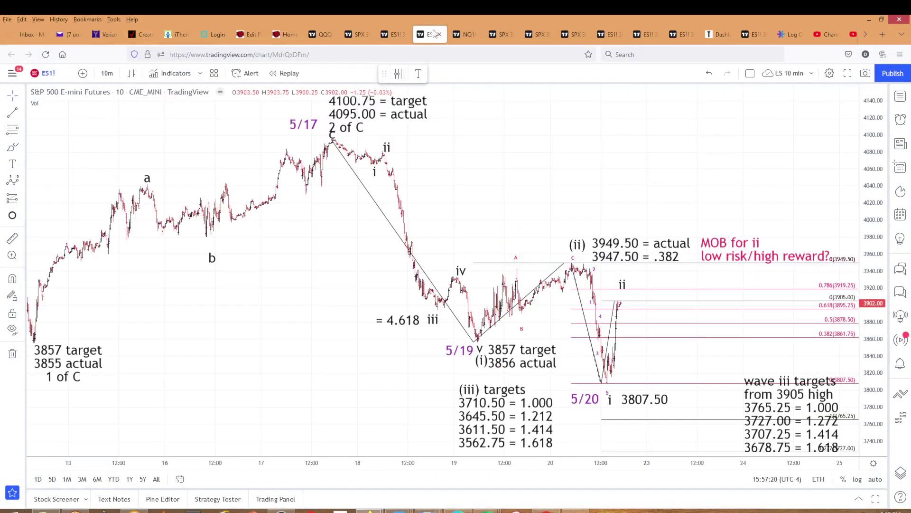
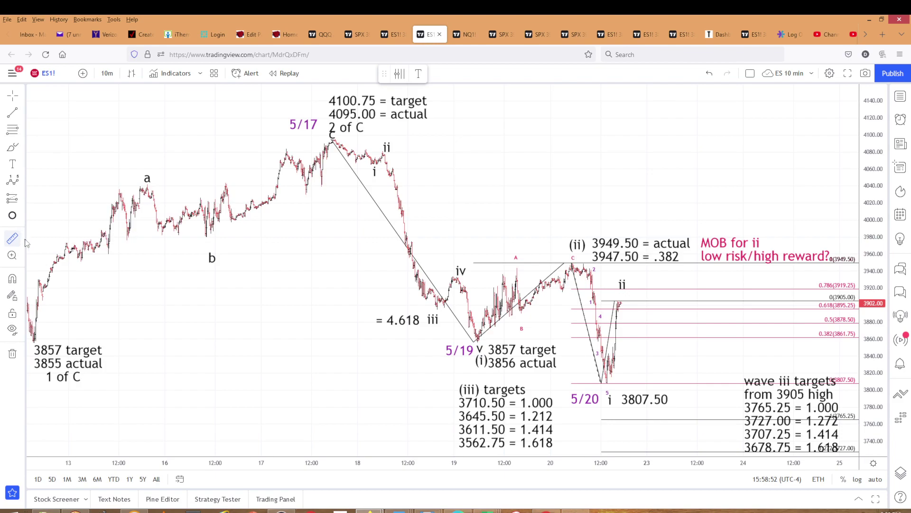
Step: Measure the price rise from the 5/20 low to the wave ii high on the ES1! 10-minute chart, and clear the measurement
left_click(607, 383)
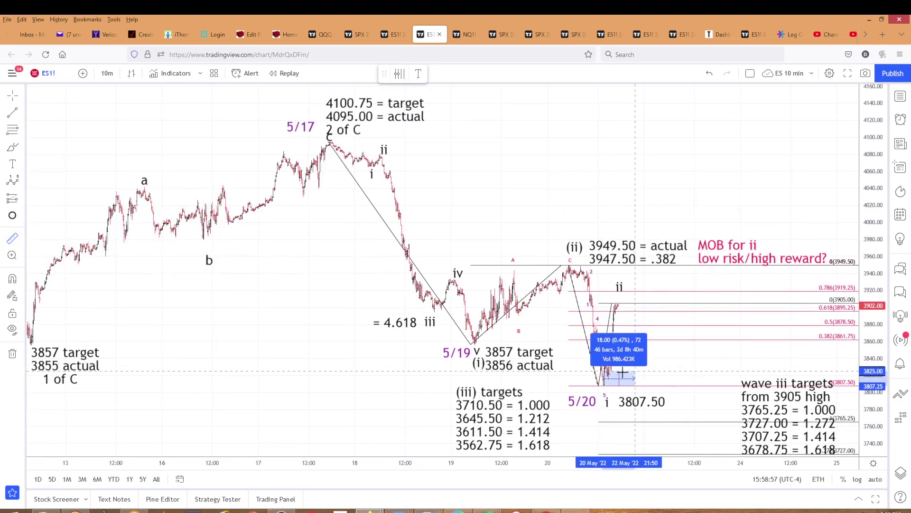
left_click(629, 302)
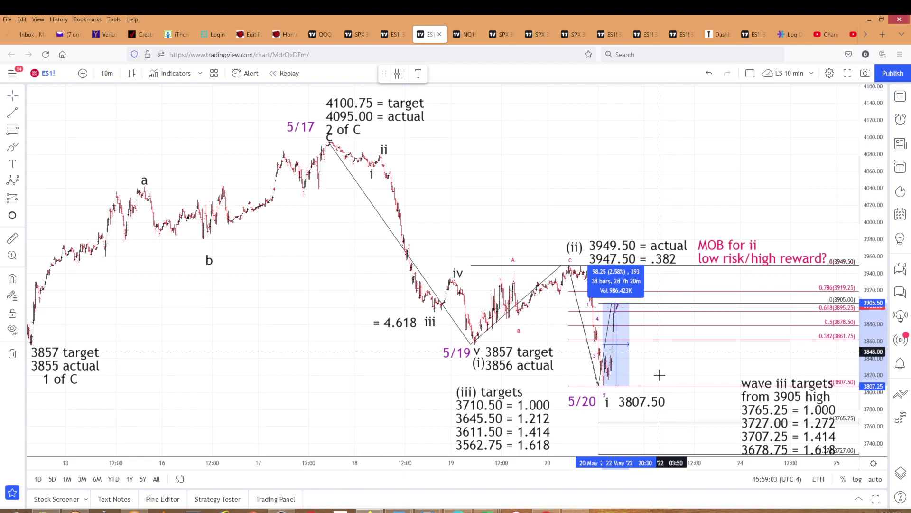
left_click(664, 354)
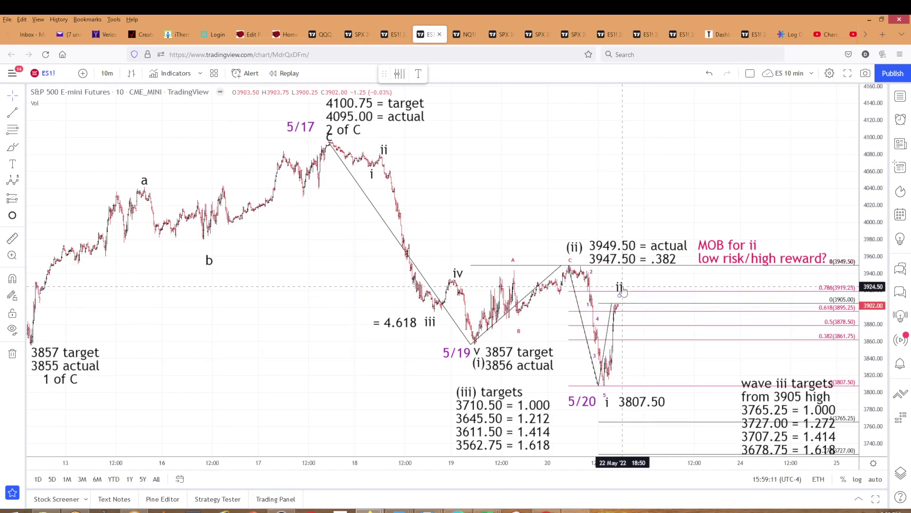
Step: Move the "wave iii targets" text clear of the Fibonacci level labels beside it on the ES1! 10-minute chart
left_click(623, 291)
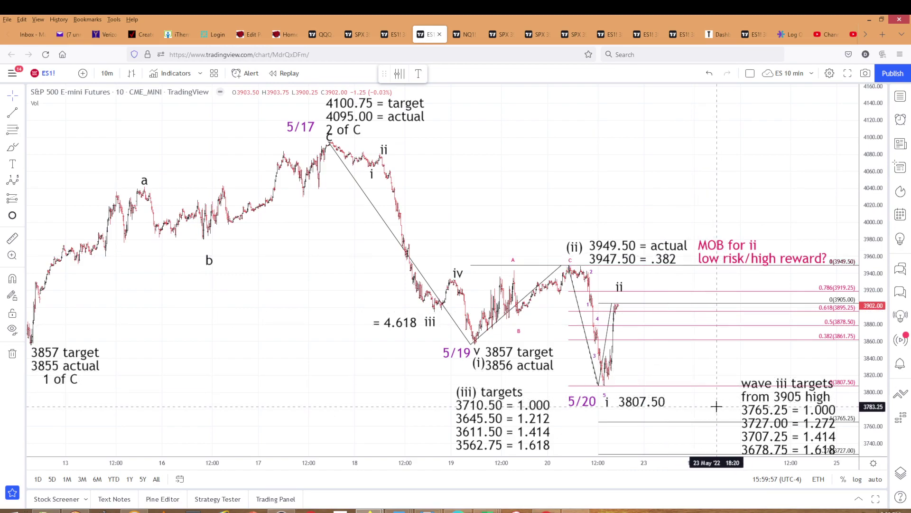
mouse_move(709, 402)
left_mouse_down()
mouse_move(704, 391)
mouse_move(736, 387)
left_mouse_up()
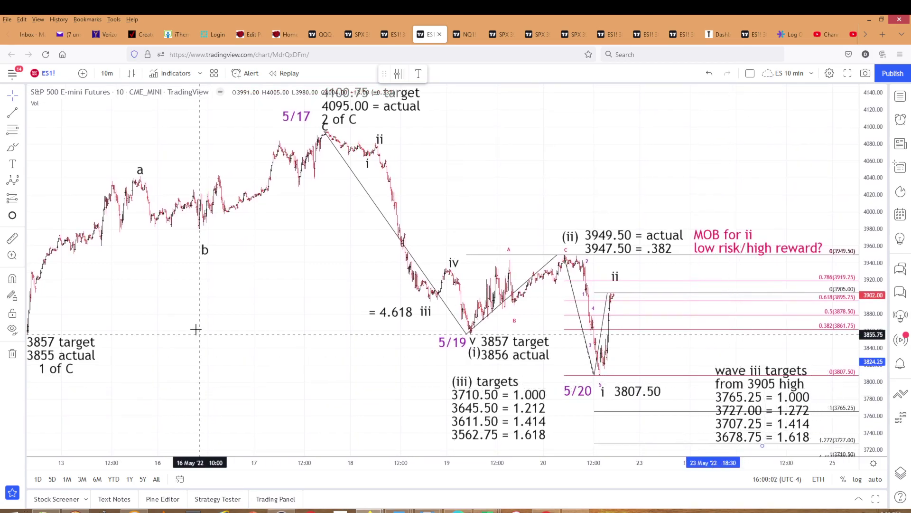
Step: Compare the SPX weekly and ES1! daily charts, and return to the 5/20 low on the ES1! 10-minute chart
left_click(357, 34)
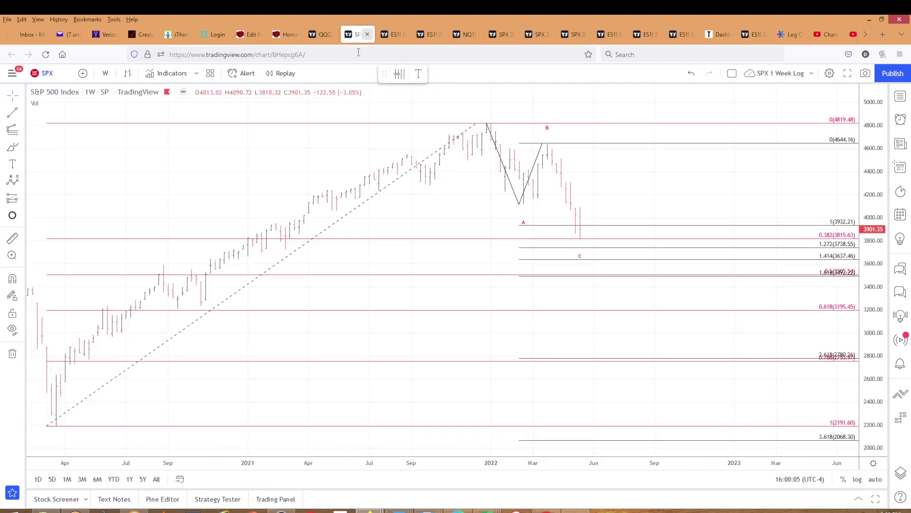
left_click(392, 38)
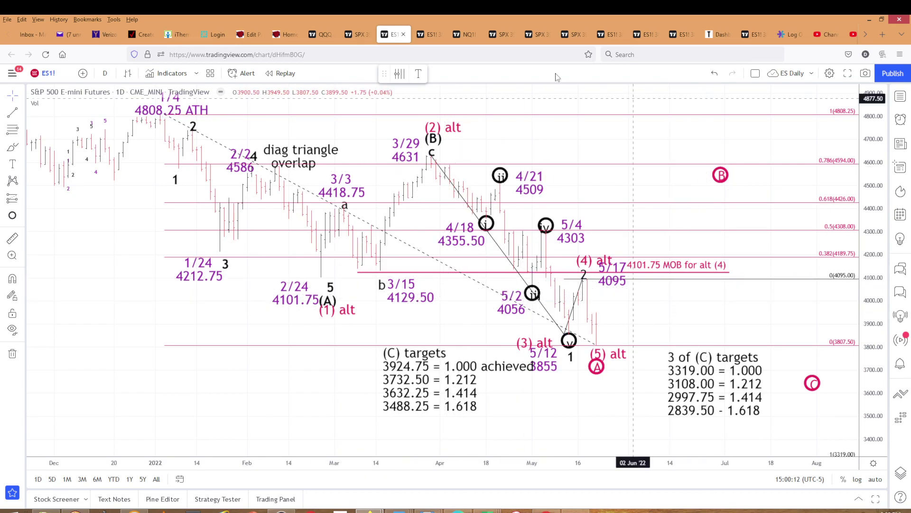
left_click(433, 35)
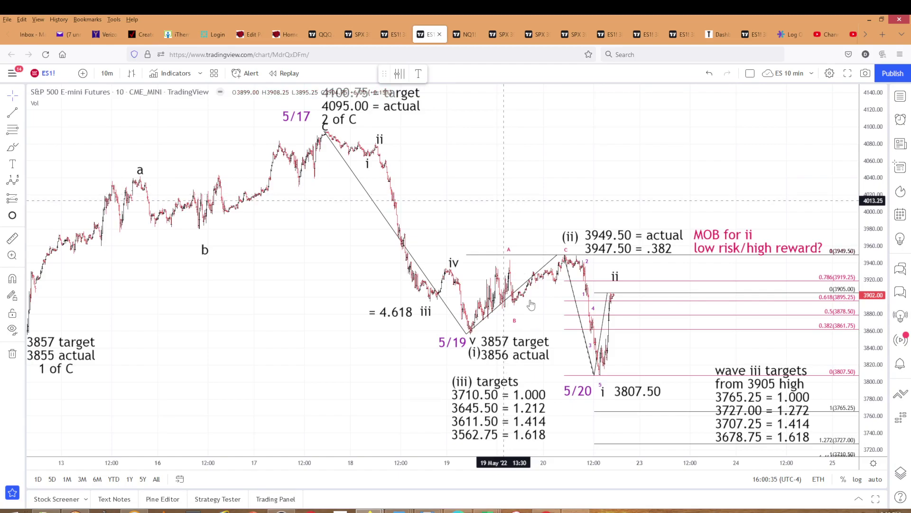
left_click(595, 375)
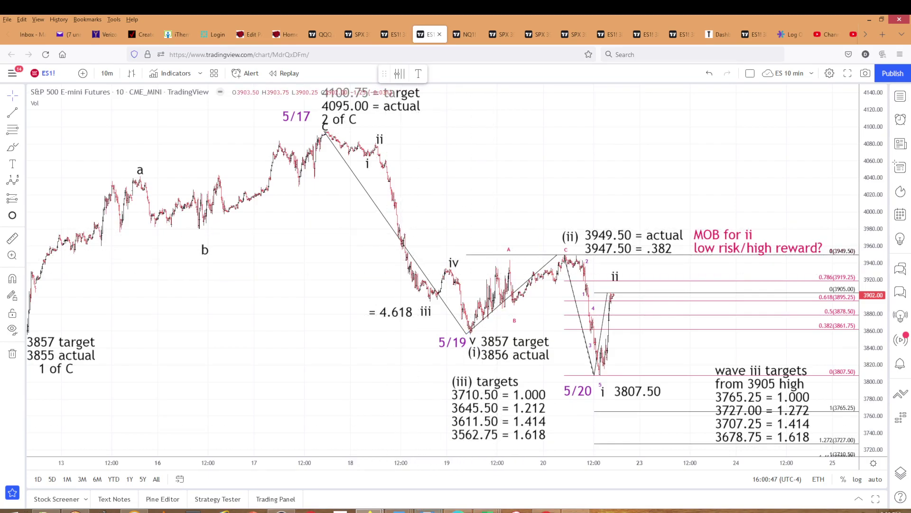
Step: View the E Mini Futures 052120 Ten Minute image in Windows Photo Viewer, and return to the ES1! 10-minute chart in TradingView
left_click(428, 510)
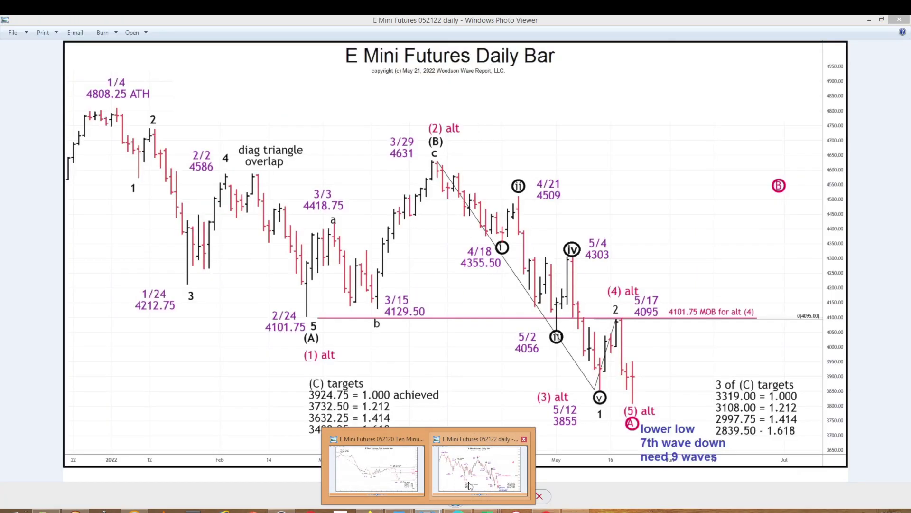
left_click(400, 476)
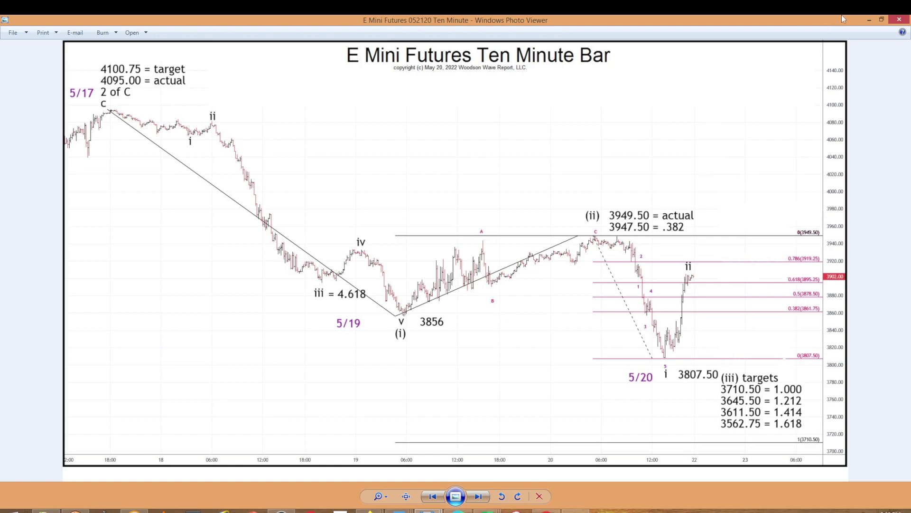
left_click(869, 20)
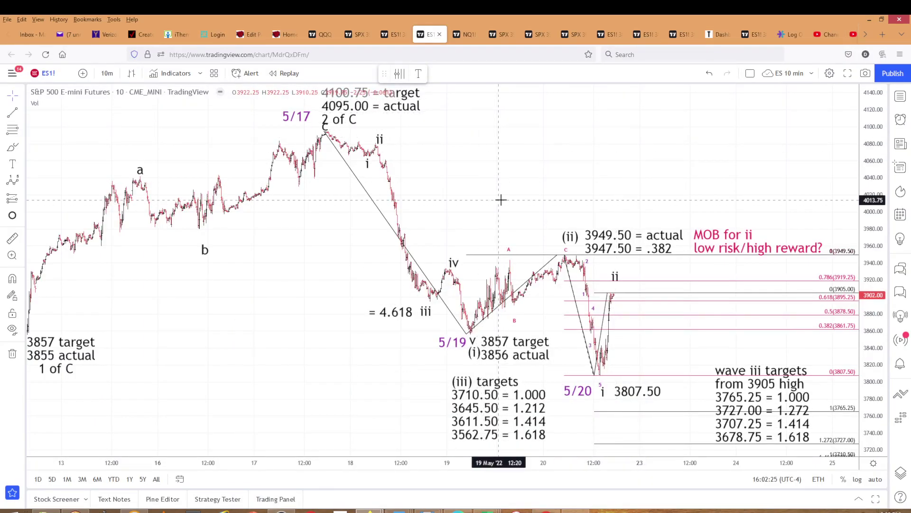
Step: Review the QQQ daily, SPX weekly and ES1! daily charts, and open the E Mini Futures 052122 daily image in Windows Photo Viewer
left_click(324, 34)
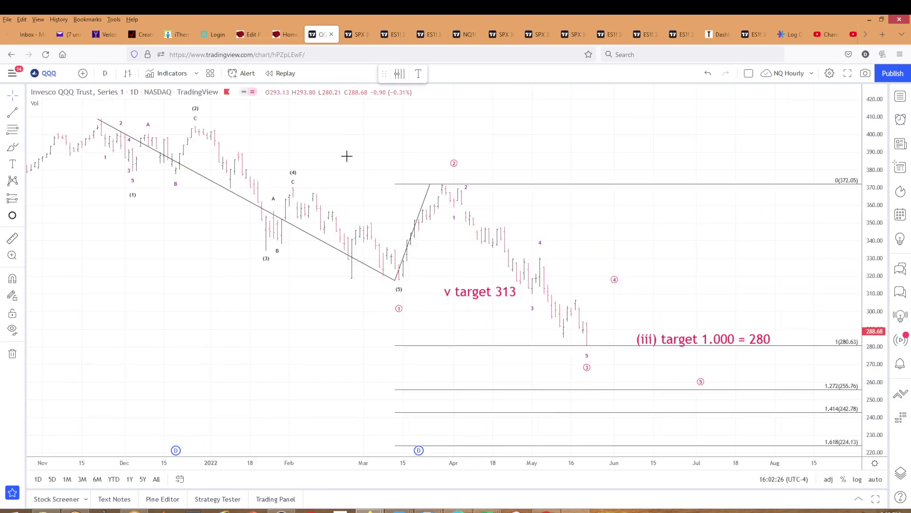
left_click(358, 34)
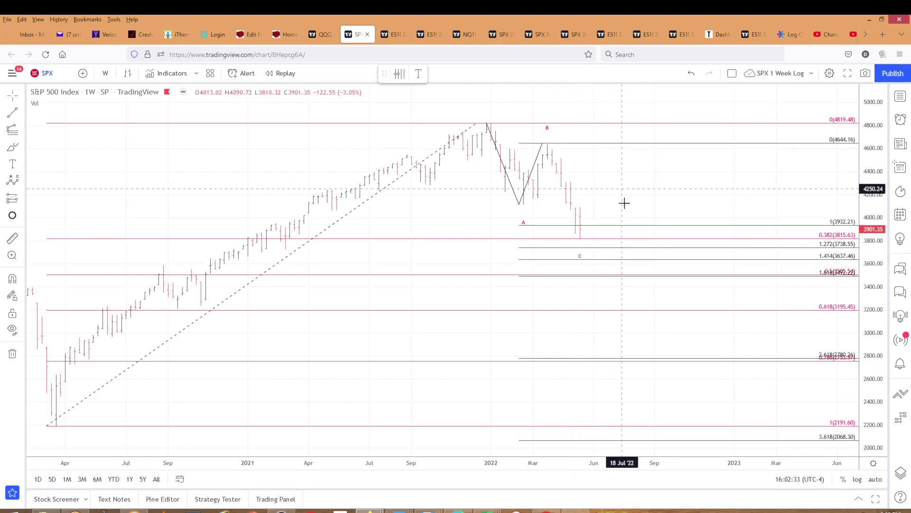
left_click(399, 33)
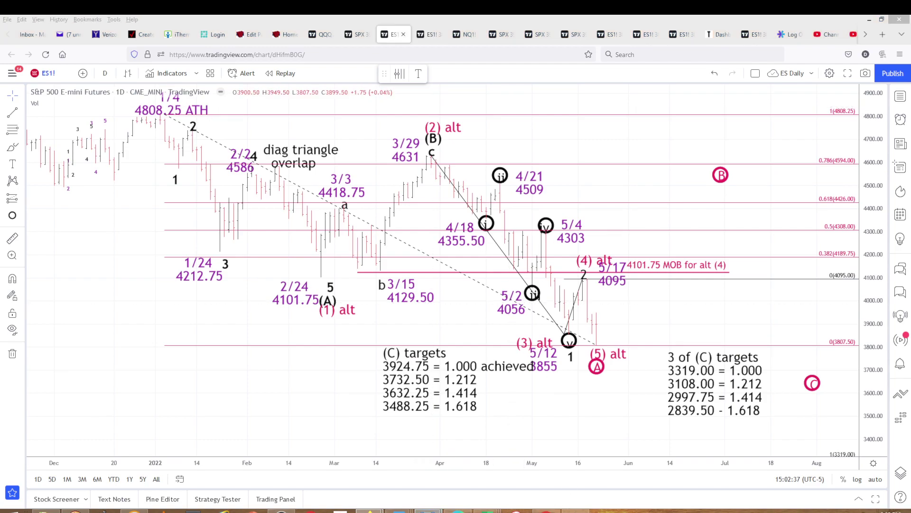
mouse_move(429, 510)
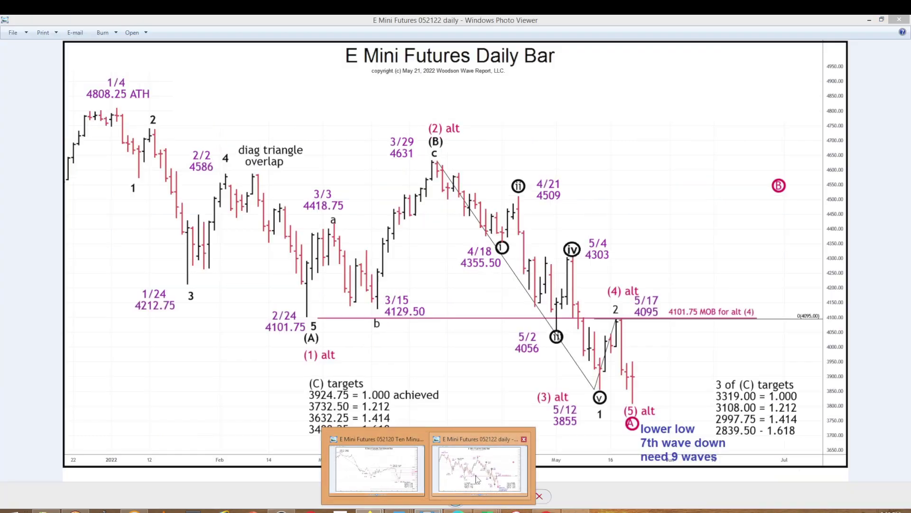
left_click(477, 480)
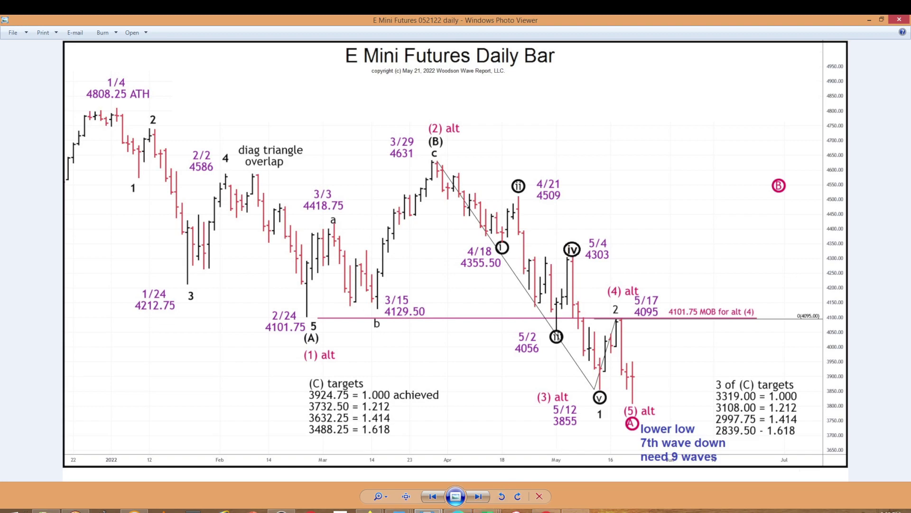
Step: Bring up the 051922 Post Market Close Report in Word and point out the heading "3855 Low Remains Critical" by selecting it temporarily
mouse_move(398, 511)
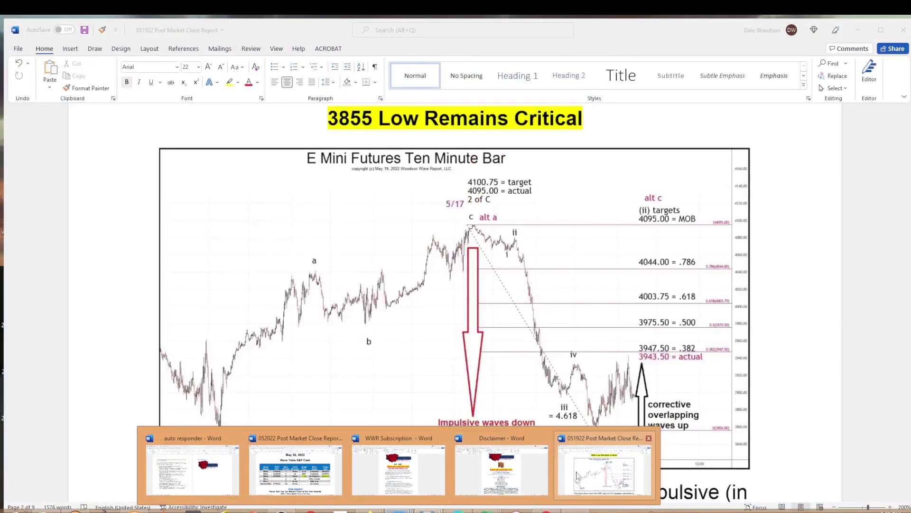
left_click(577, 475)
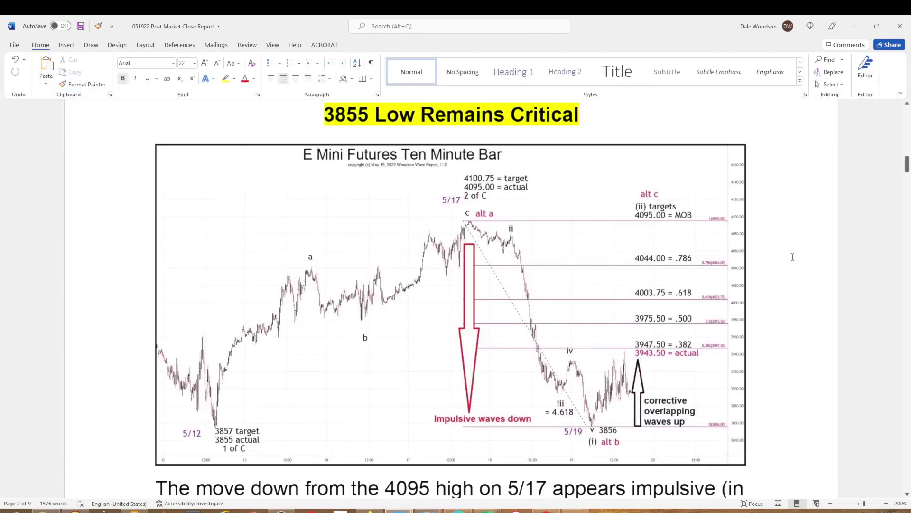
scroll(787, 279, "up", 2)
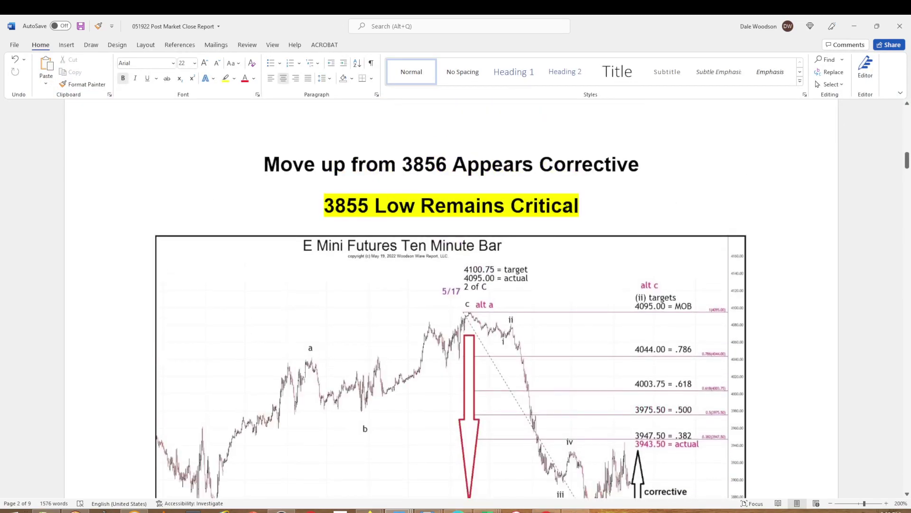
left_click_drag(589, 206, 299, 204)
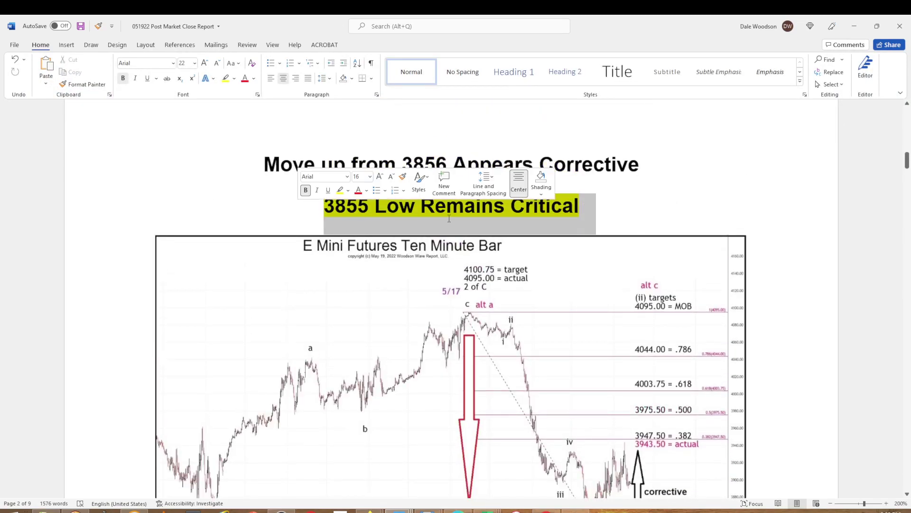
left_click(704, 181)
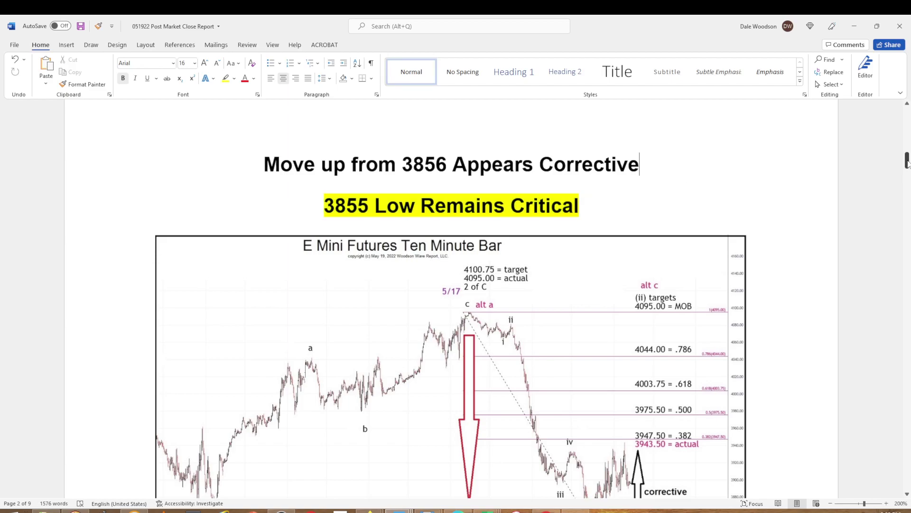
Step: Read the report's E Mini Futures Ten Minute Bar chart and the paragraphs below it on the impulsive and corrective moves
scroll(754, 196, "down", 2)
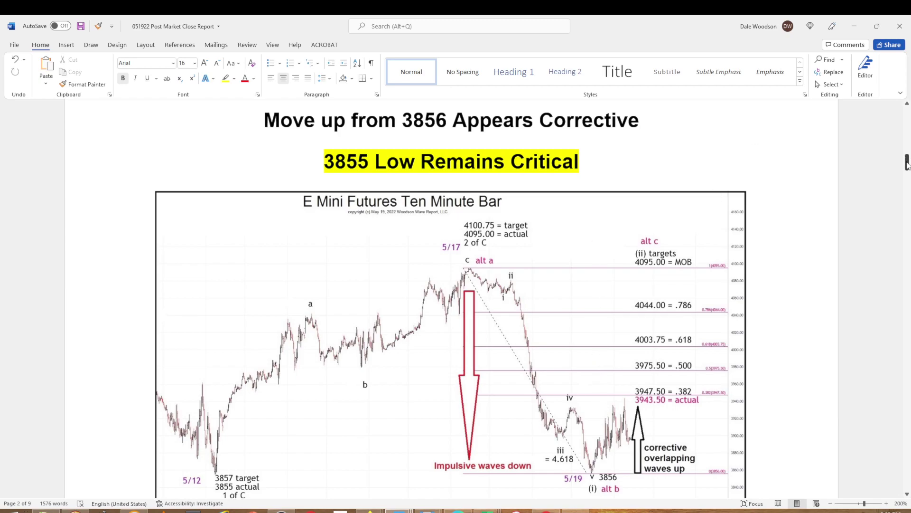
mouse_move(907, 163)
left_mouse_down()
mouse_move(907, 123)
mouse_move(907, 175)
left_mouse_up()
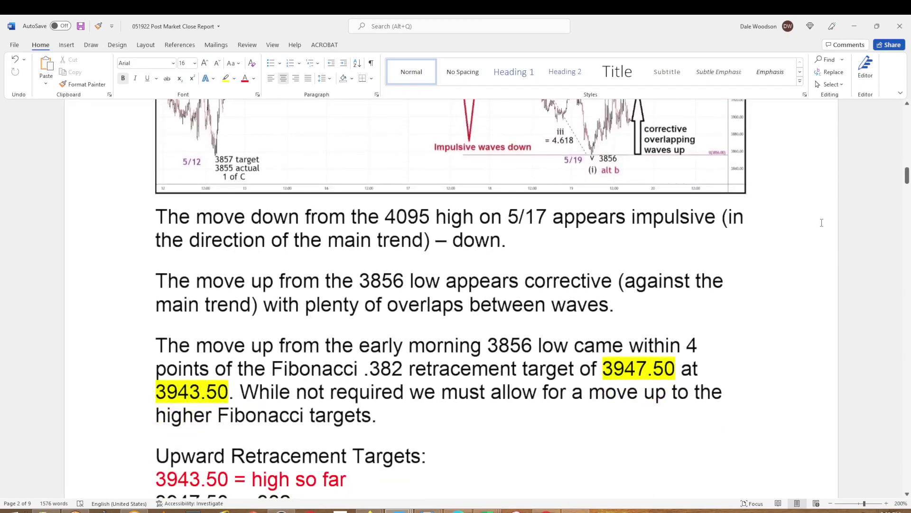
scroll(822, 223, "down", 2)
scroll(896, 174, "up", 3)
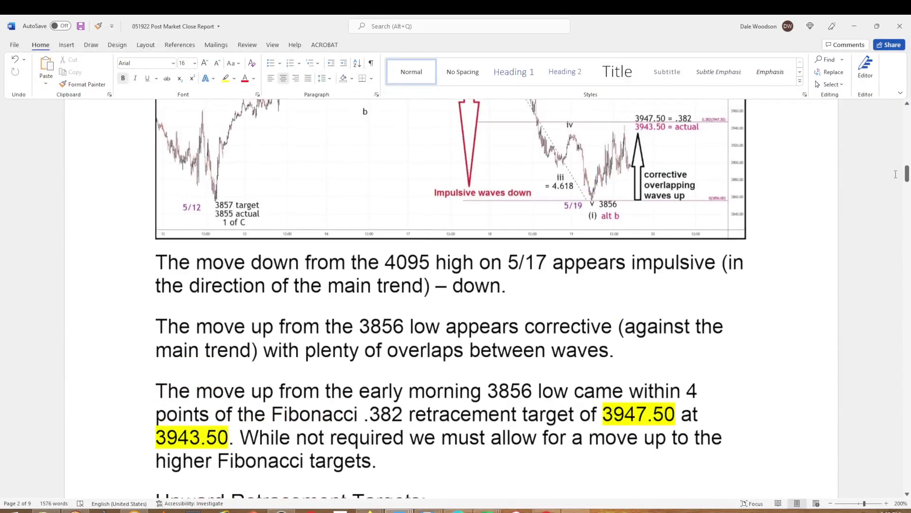
scroll(908, 169, "up", 10)
scroll(822, 240, "down", 5)
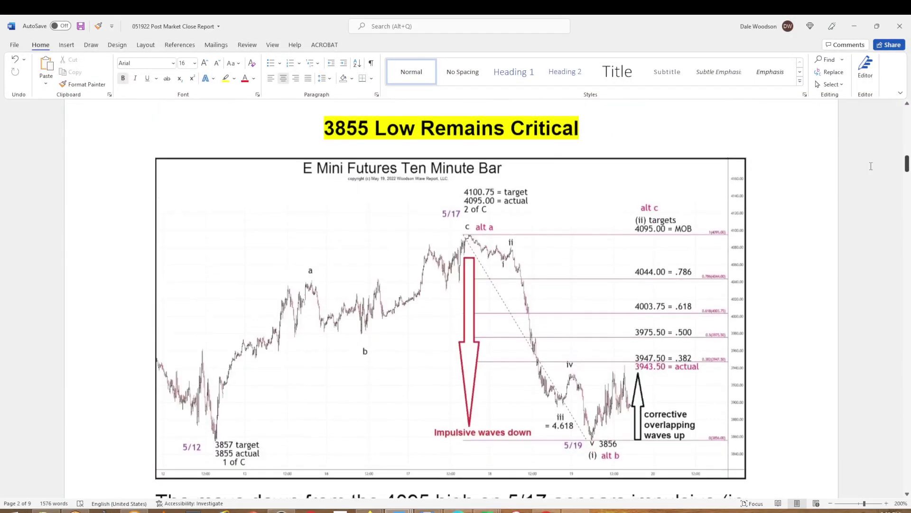
left_click(783, 284)
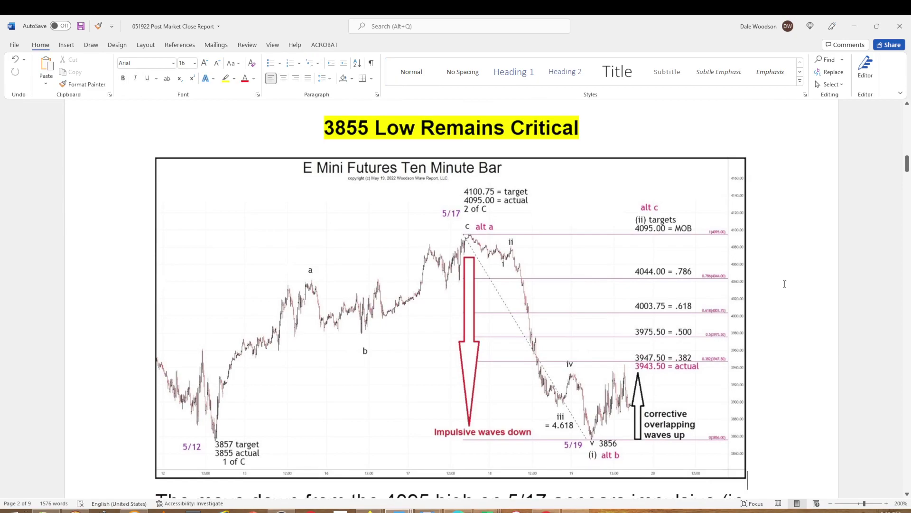
scroll(784, 285, "down", 1)
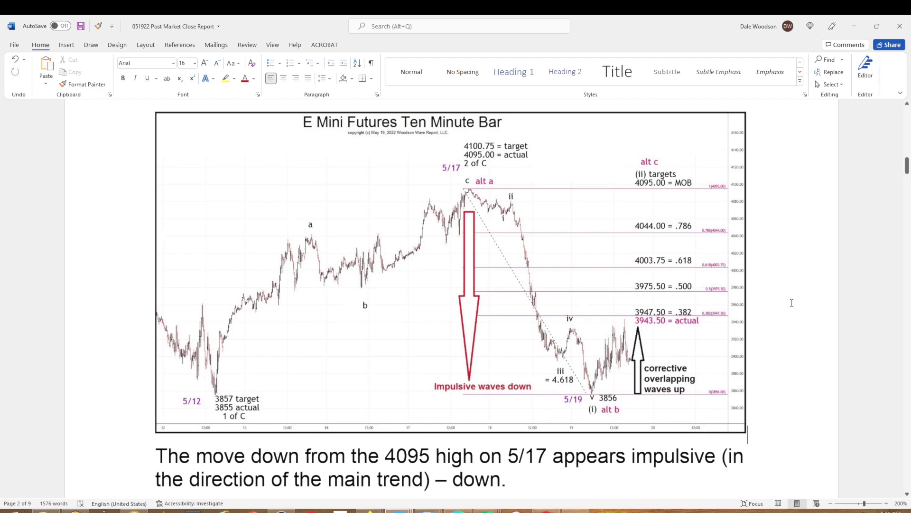
Step: Put away the Word report and the daily image, and view the SPX weekly and ES1! daily charts in TradingView
left_click(853, 26)
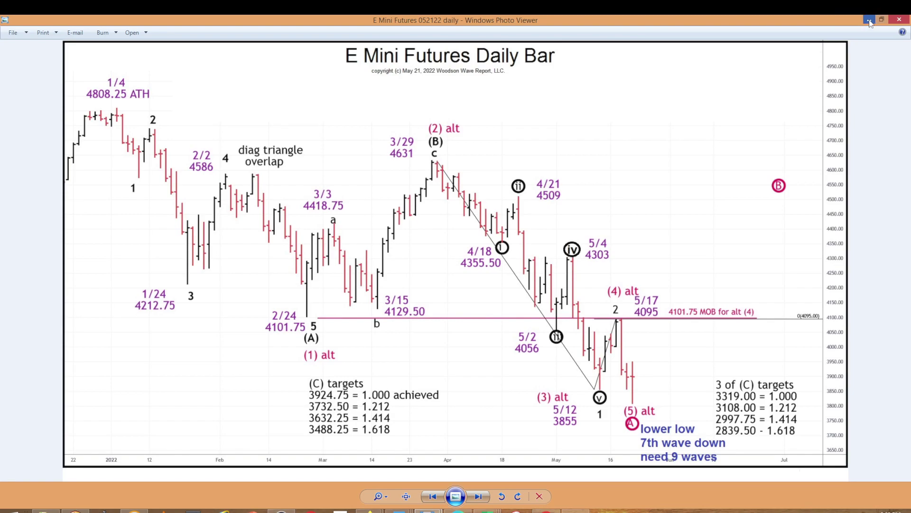
left_click(868, 20)
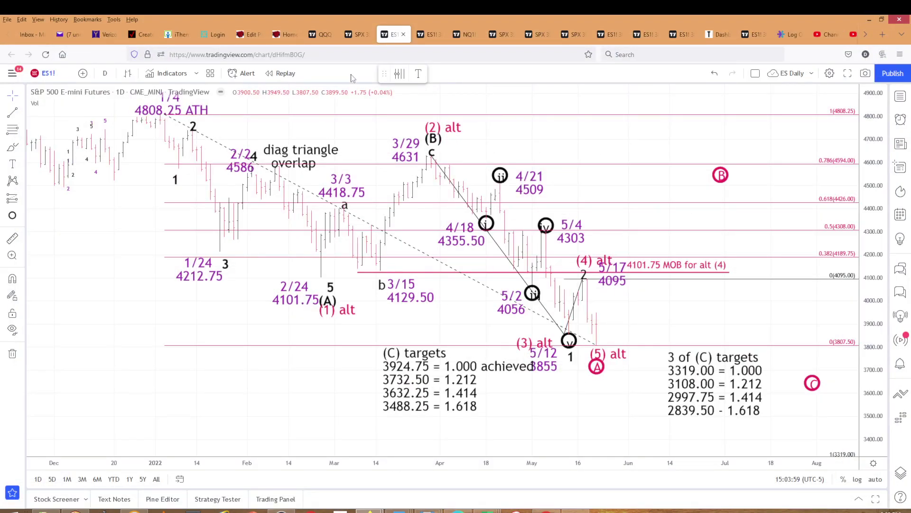
left_click(355, 32)
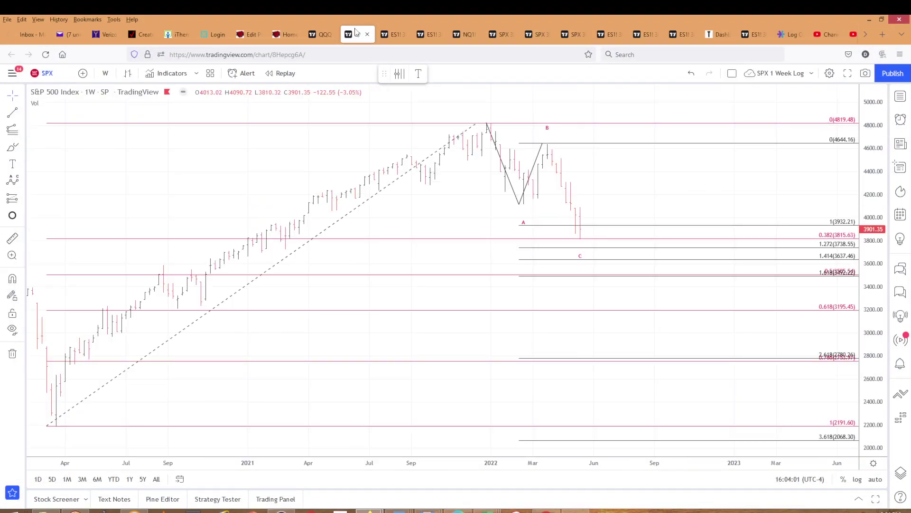
left_click(388, 33)
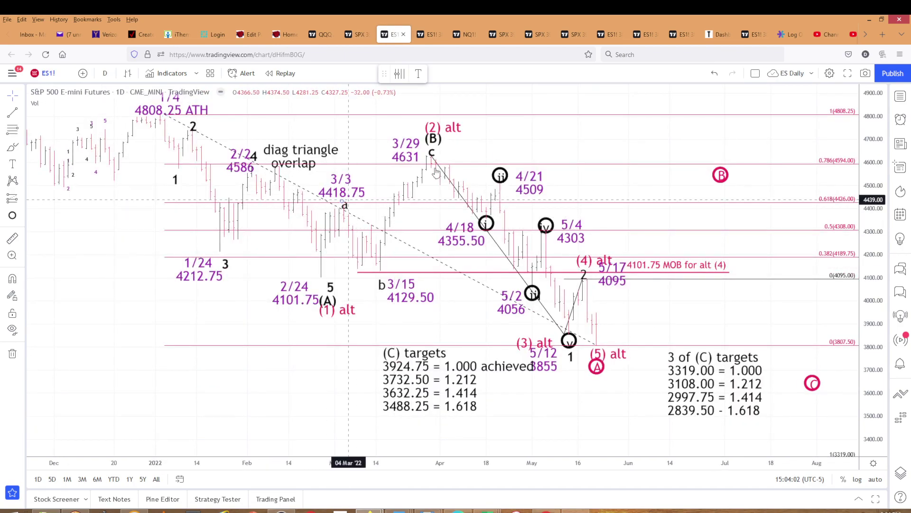